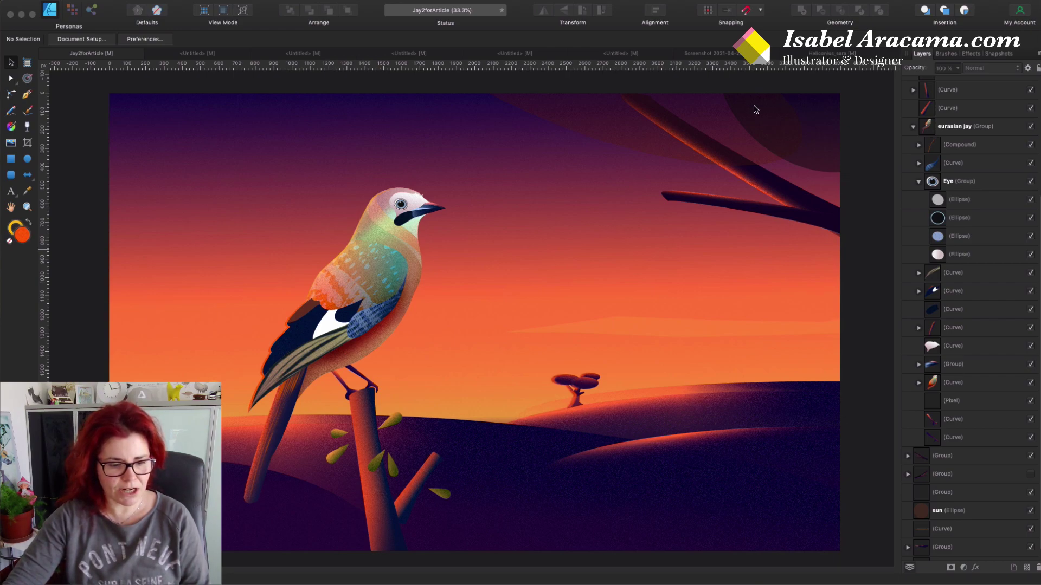
Move the browser with the jay-in-snow photo aside, then hide it.
key("super+Tab")
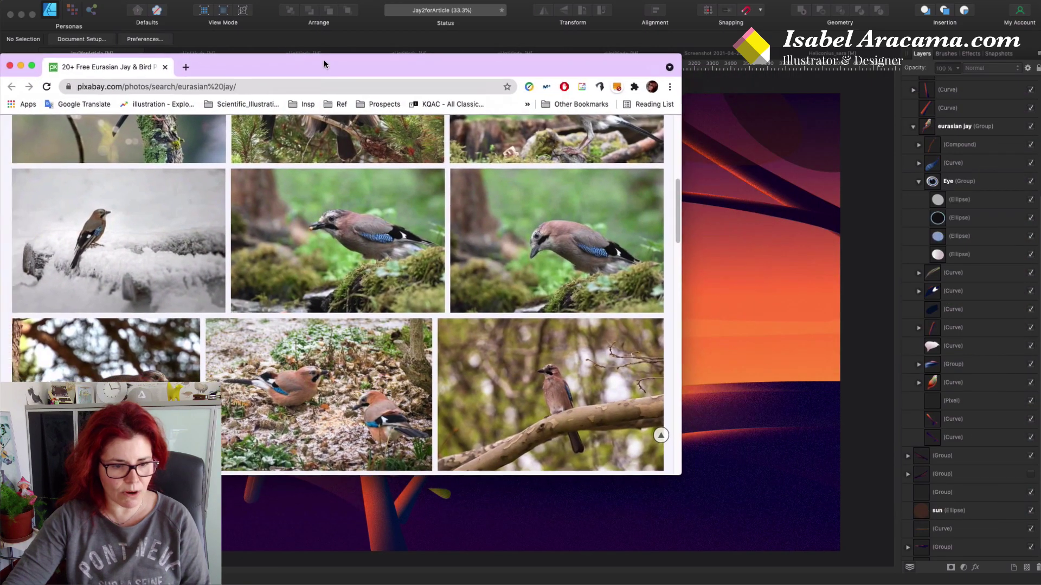
left_click_drag(324, 60, 479, 62)
key("super+grave")
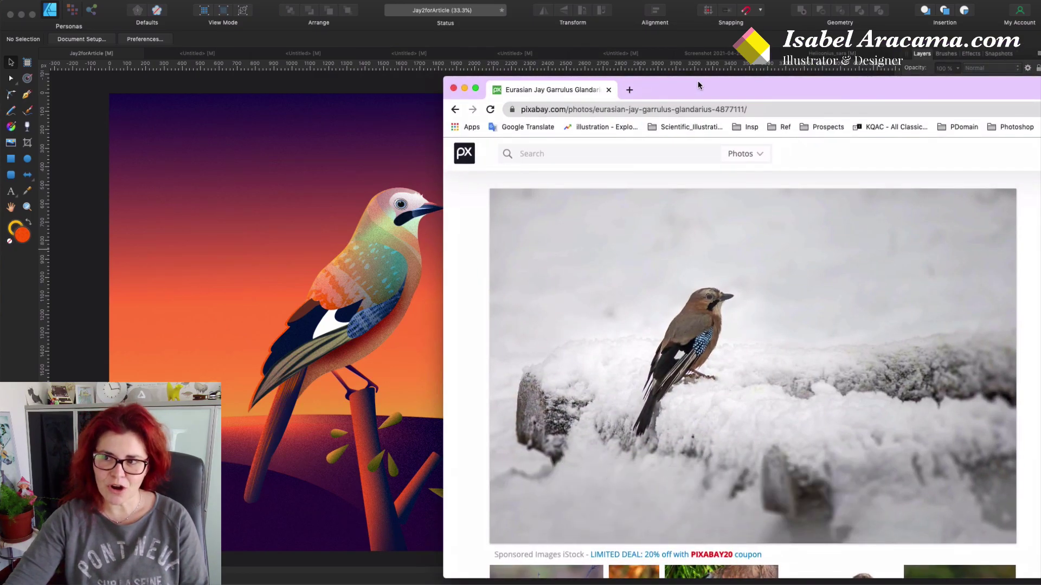
left_click_drag(698, 85, 756, 82)
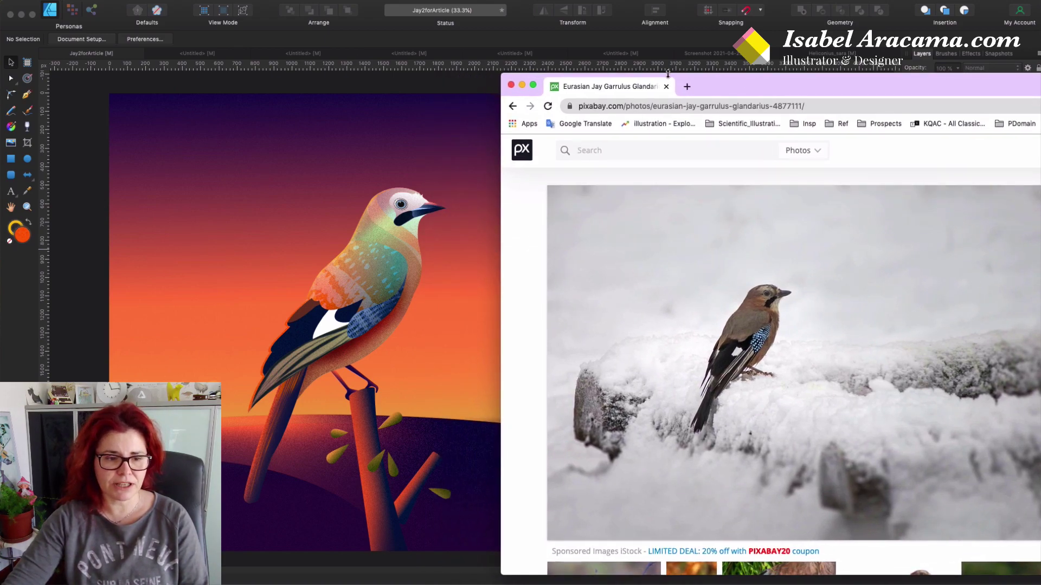
key("super+h")
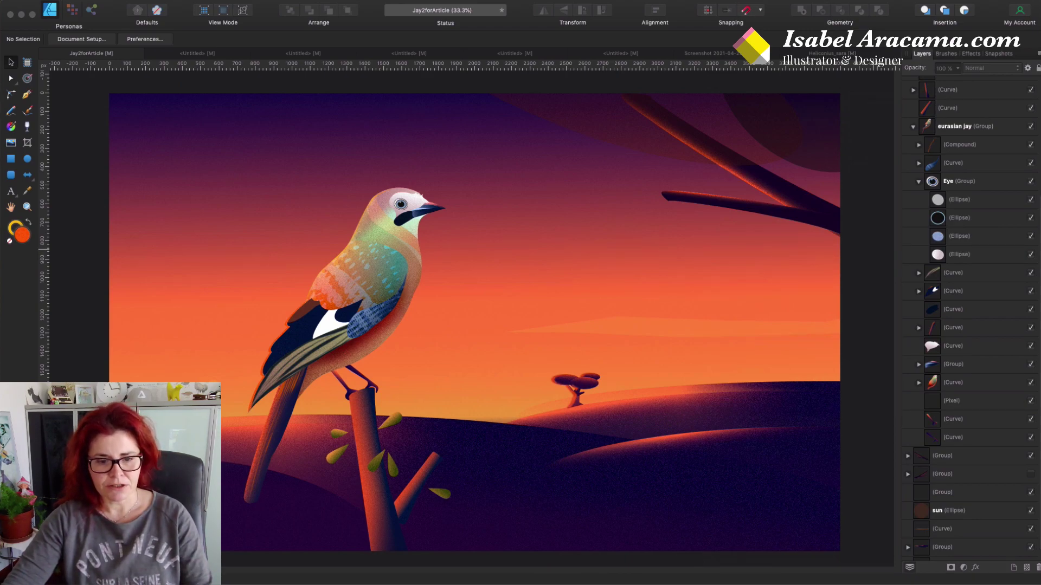
In the isolated jay document, select the jay group, then its wing and body curves.
left_click(193, 54)
scroll(627, 443, "down", 3)
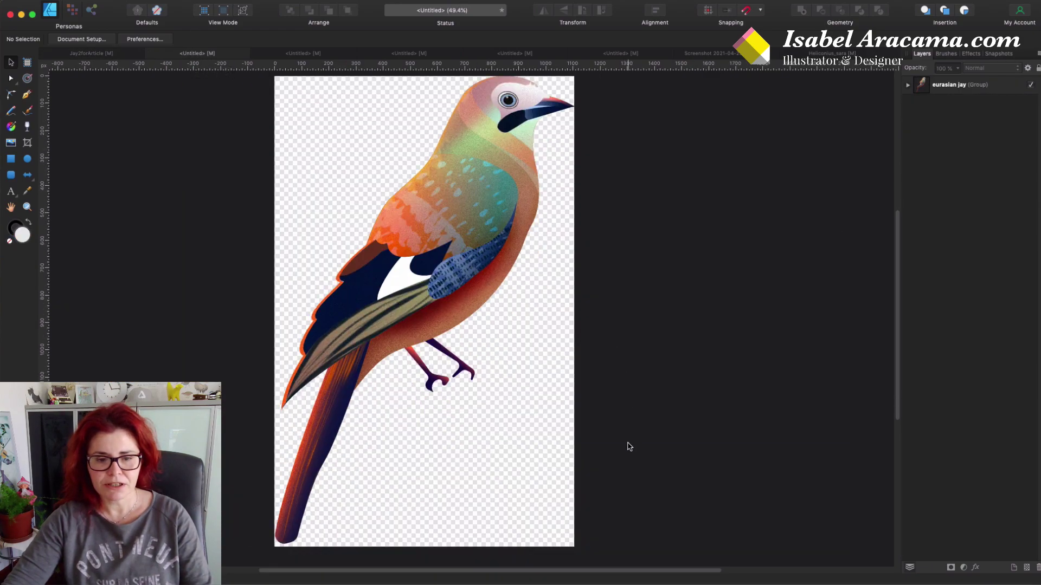
left_click(529, 221)
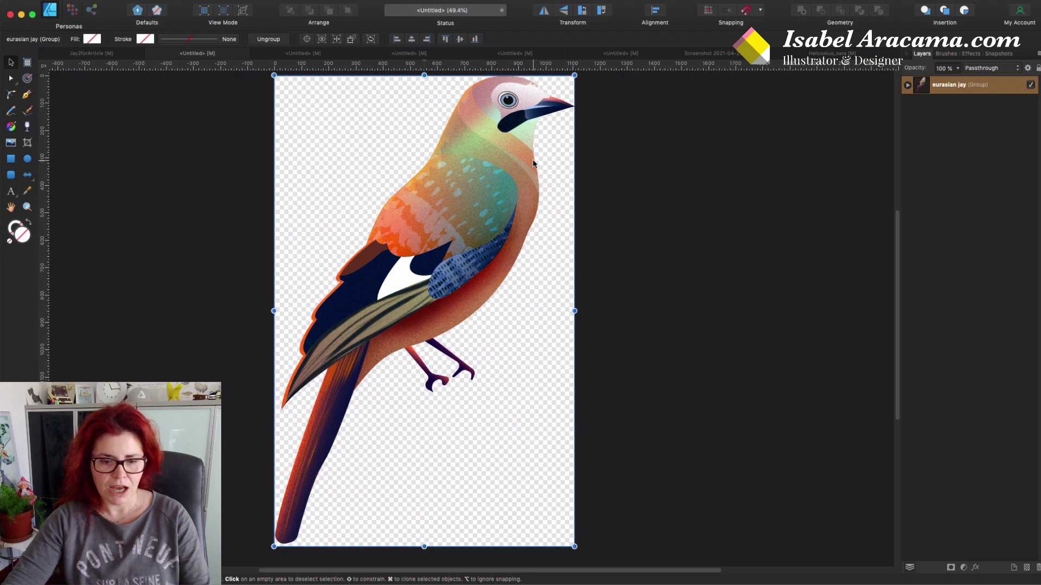
key("a")
left_click(530, 220)
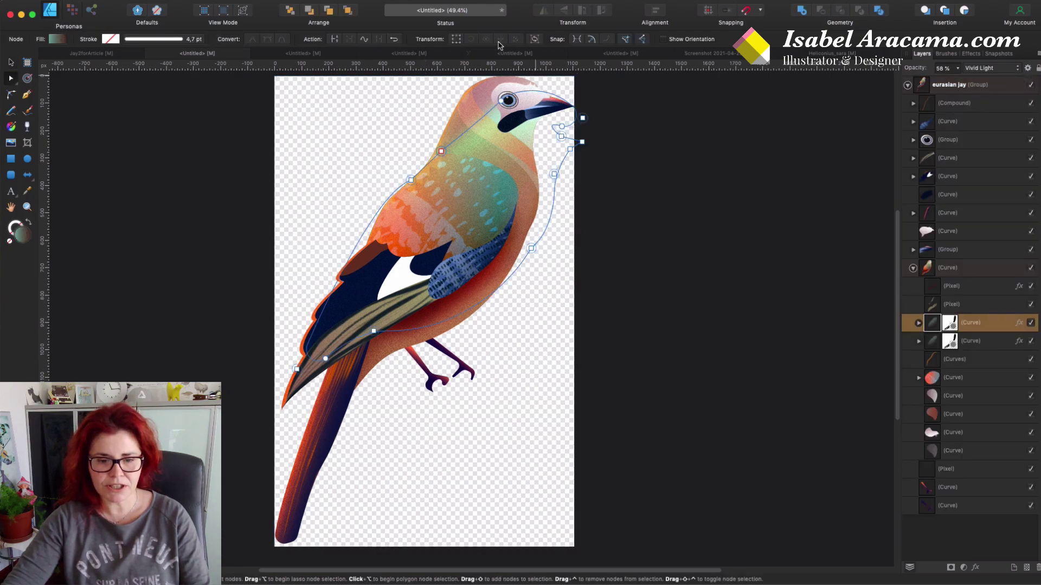
left_click(953, 269)
Hide the two masked green texture Curve layers on the jay's body.
scroll(525, 404, "up", 1)
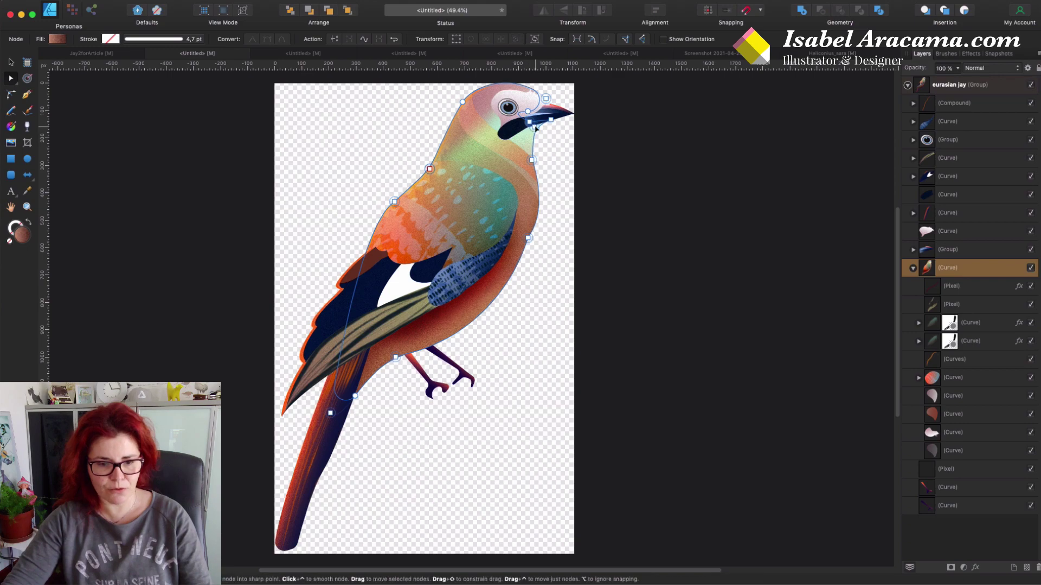
left_click(976, 322)
left_click(1031, 323)
left_click(1031, 341)
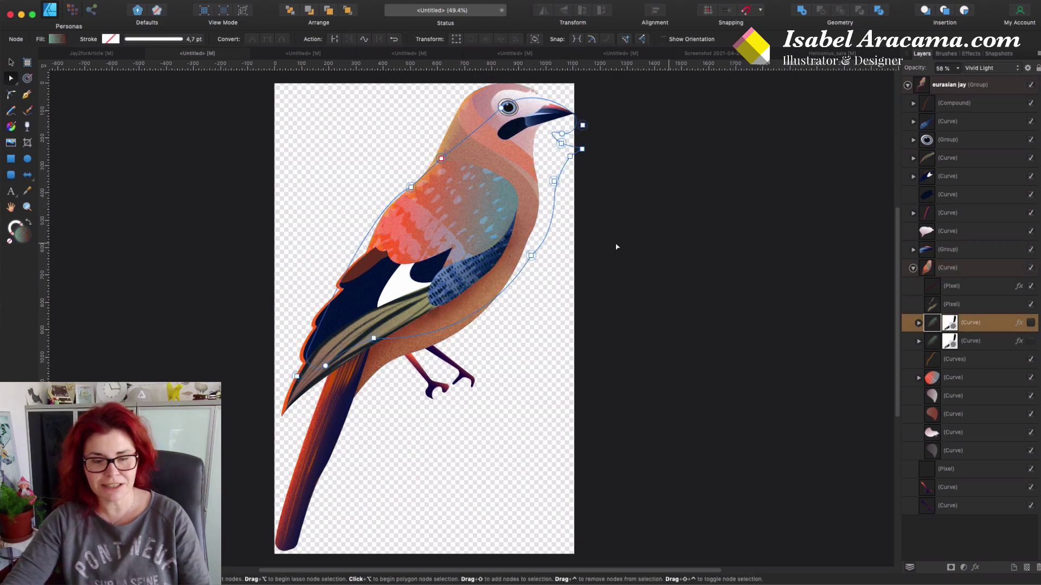
Inspect the upper wing, flight-feather, striped feather, lower body and head shapes.
left_click(484, 213)
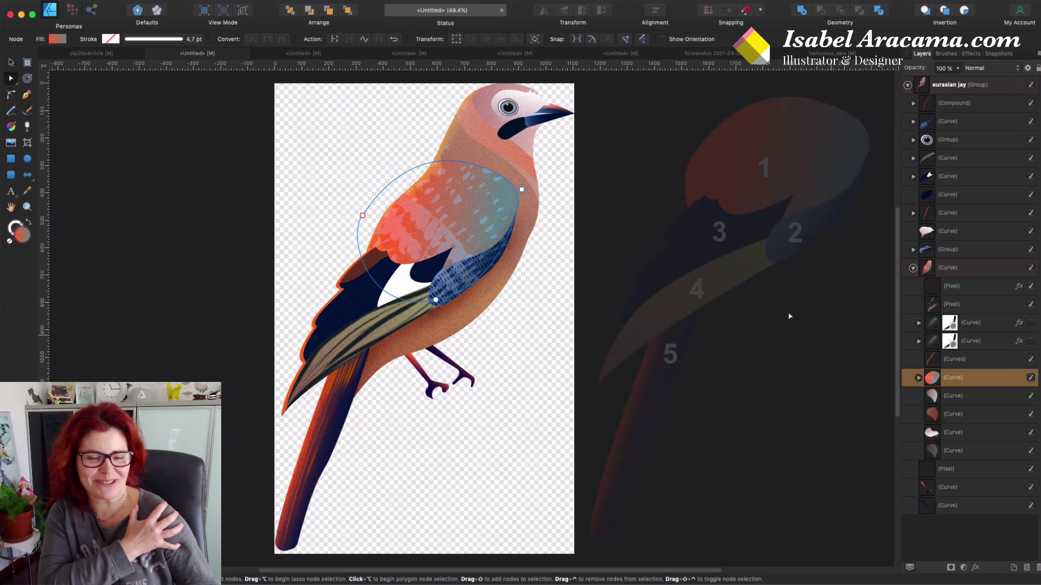
left_click(363, 305)
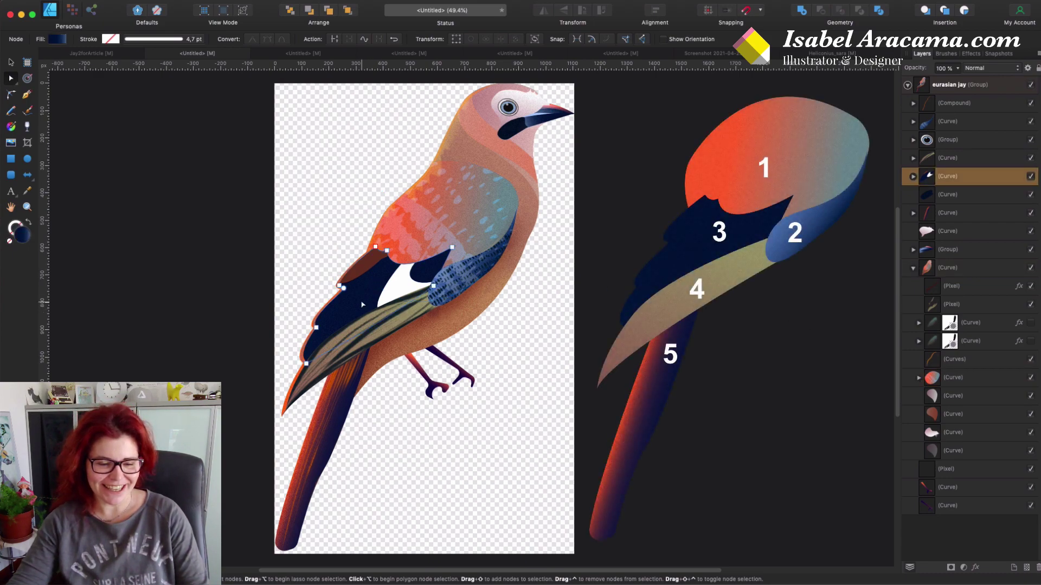
left_click(402, 325)
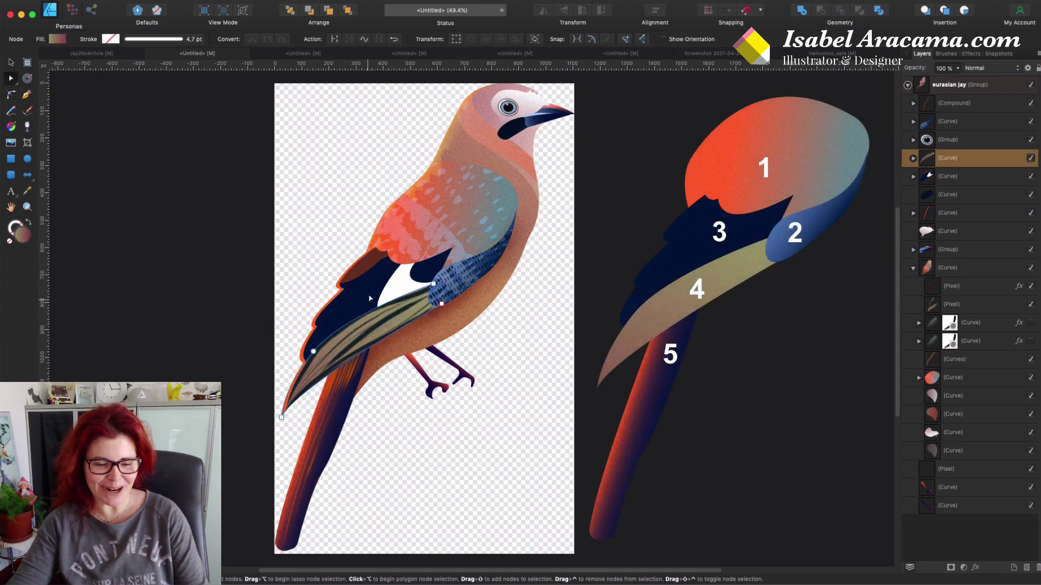
left_click(474, 219)
scroll(473, 220, "up", 2)
left_click(491, 138)
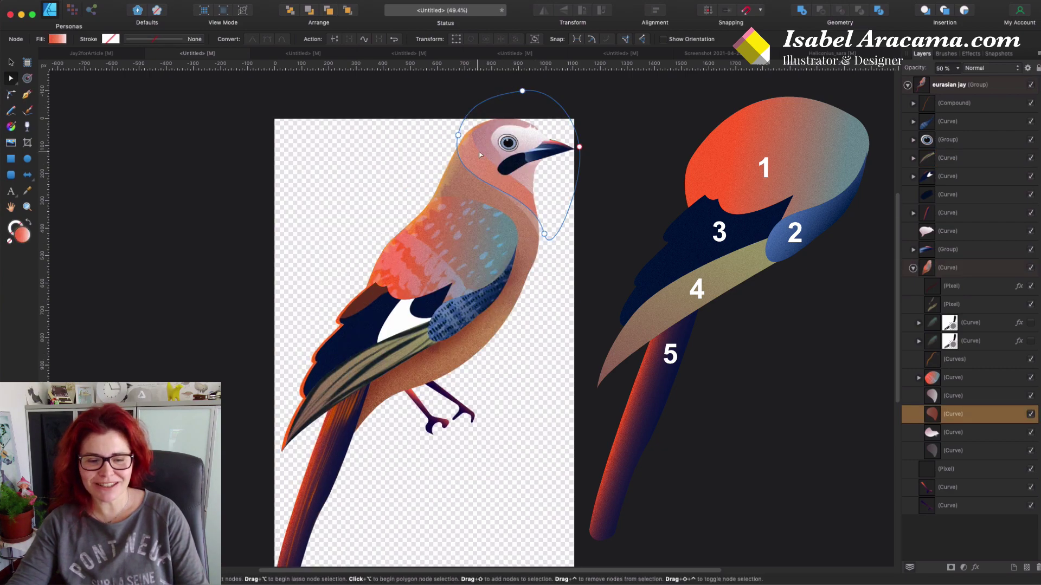
scroll(491, 138, "down", 1)
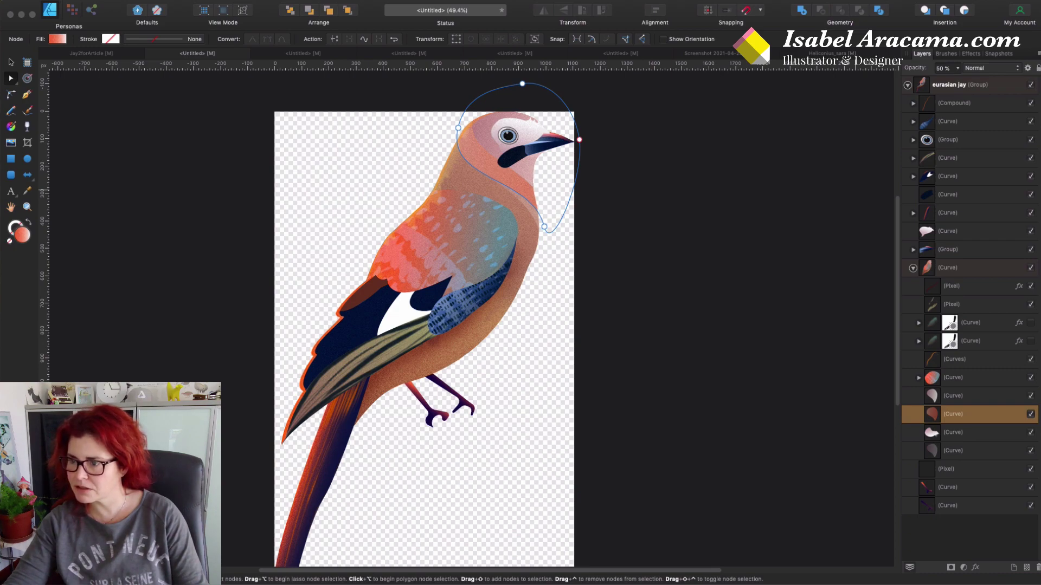
View the Pixabay jay photo at full size in a new tab, then return to Affinity.
key("super+Tab")
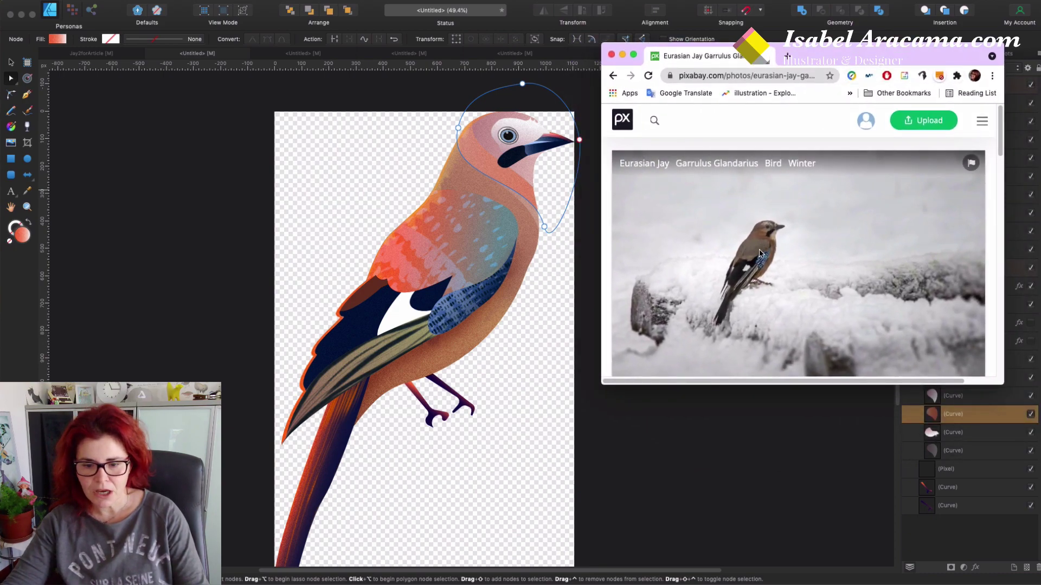
right_click(762, 251)
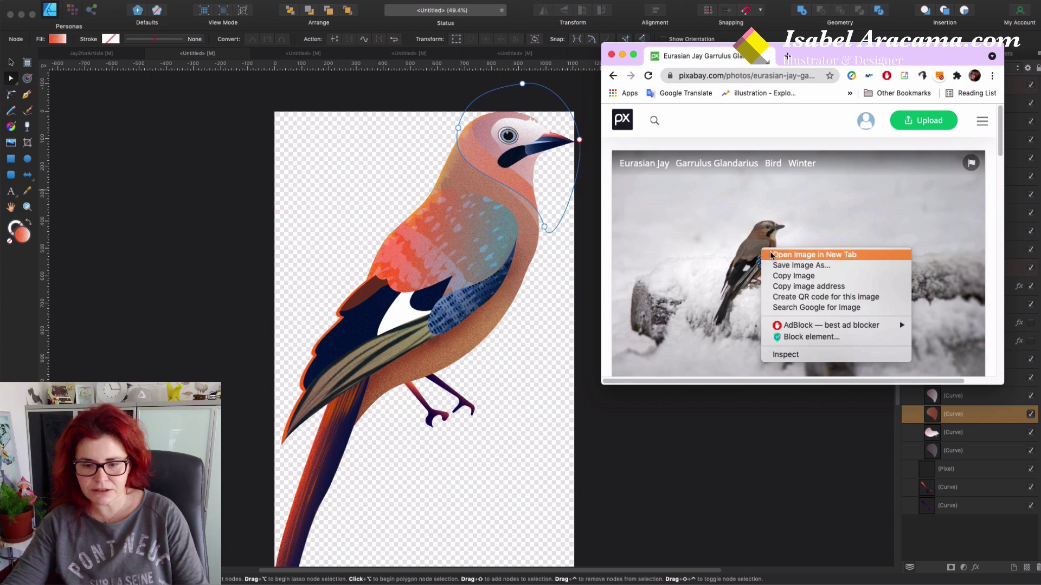
left_click(772, 255)
left_click(807, 56)
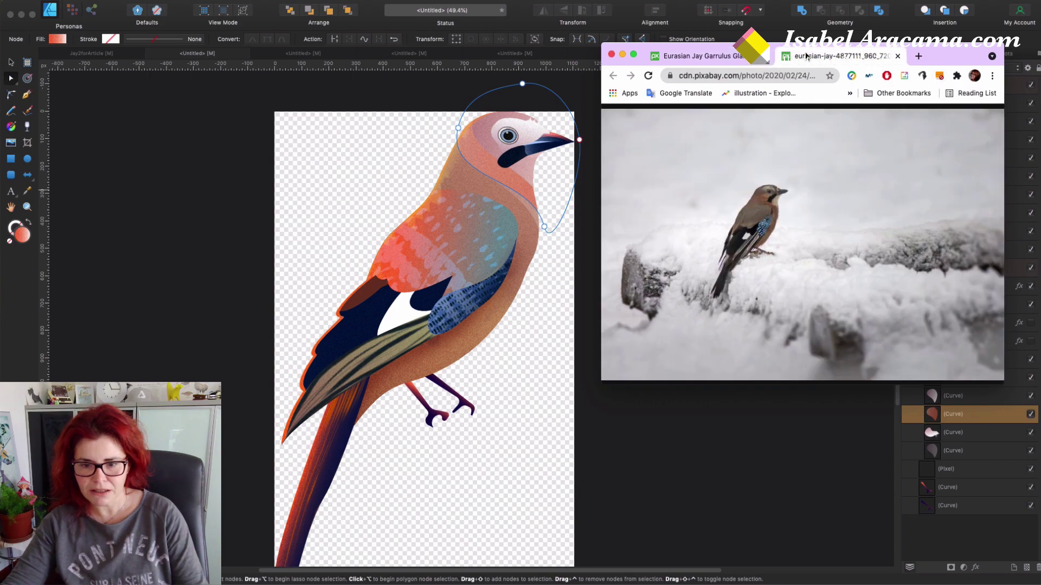
left_click(756, 223)
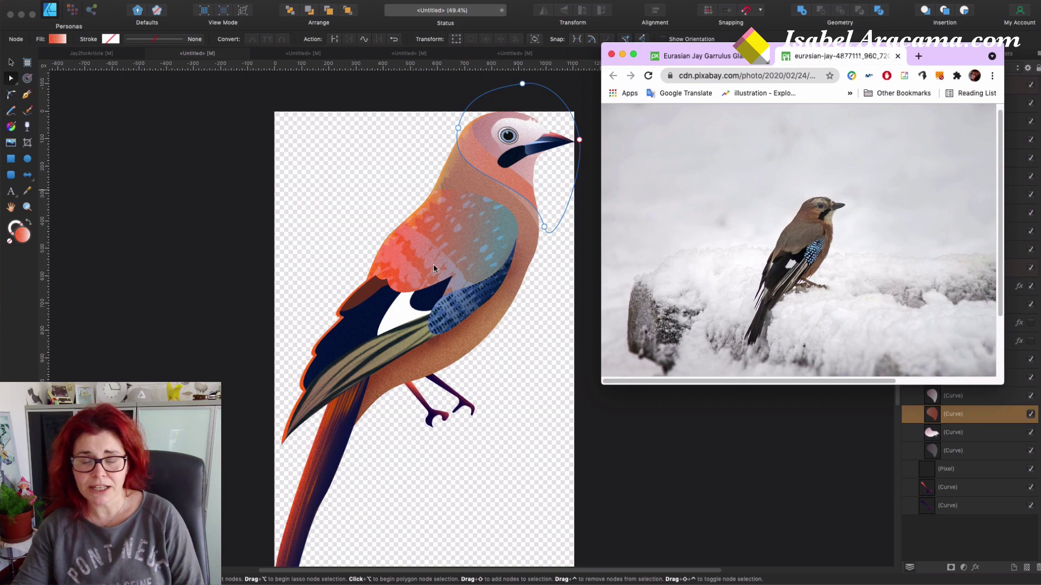
left_click(433, 244)
In the Pixel persona, select the wing's texture layer, try moving it up, and undo.
left_click(431, 246)
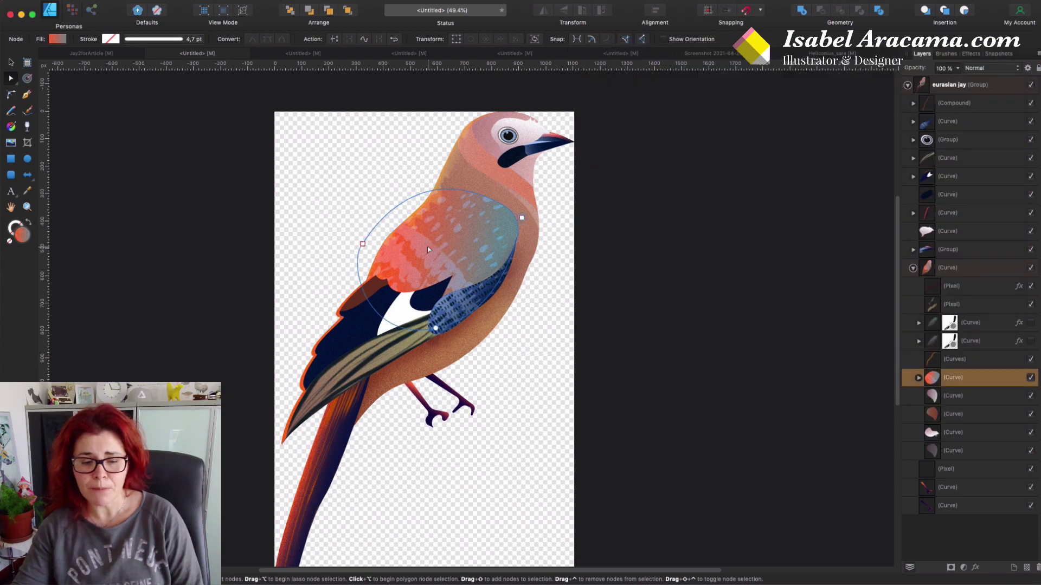
left_click(72, 10)
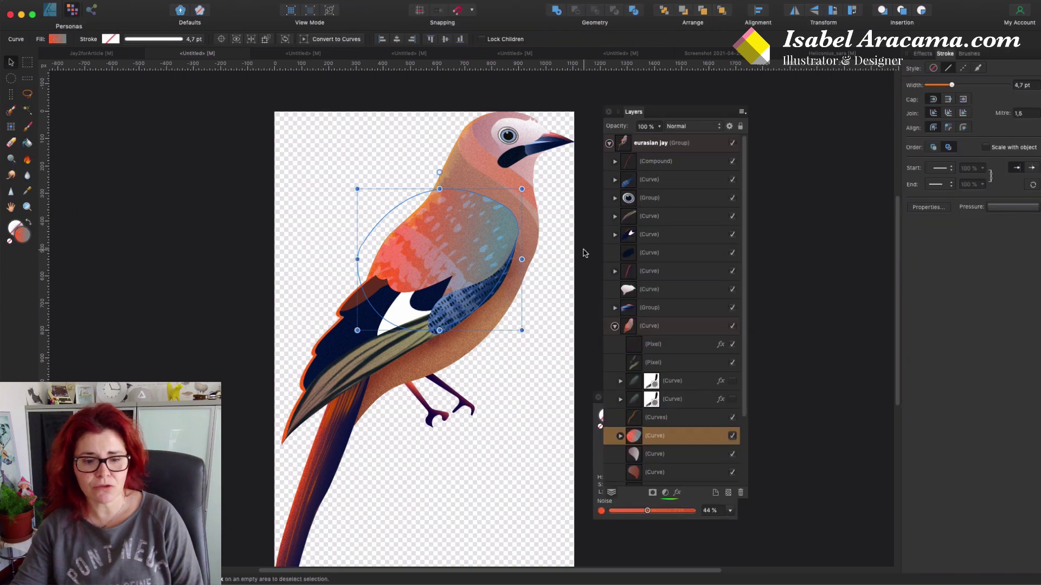
left_click(620, 436)
scroll(642, 446, "down", 3)
left_click(661, 386)
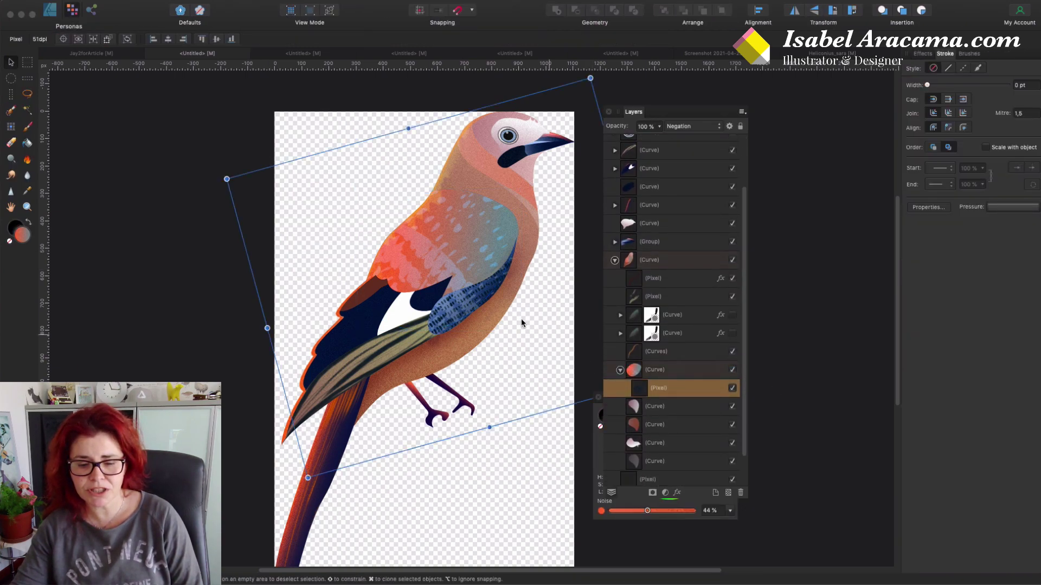
mouse_move(461, 252)
left_mouse_down()
mouse_move(462, 268)
mouse_move(462, 232)
left_mouse_up()
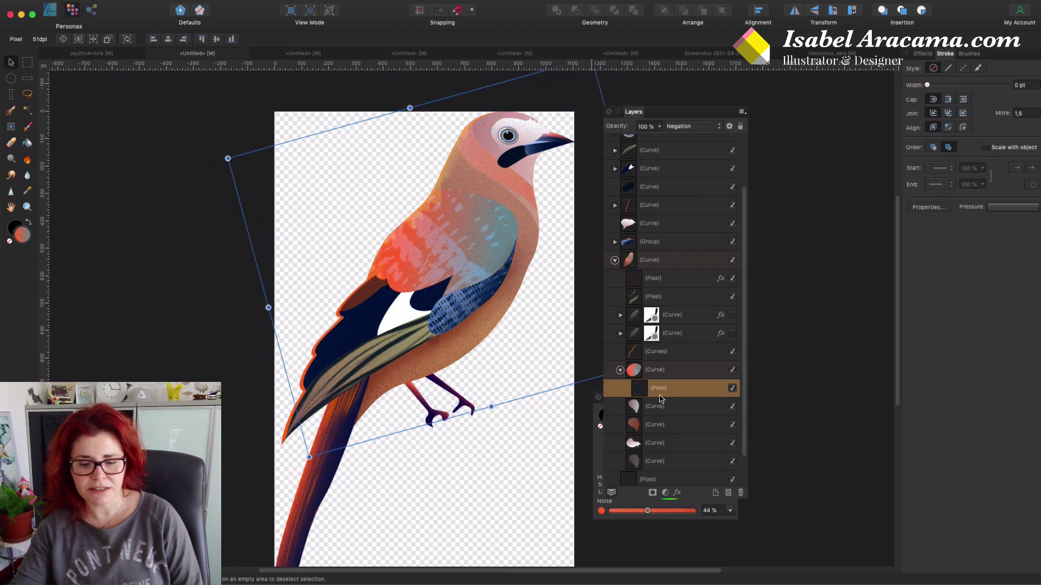
key("super+z")
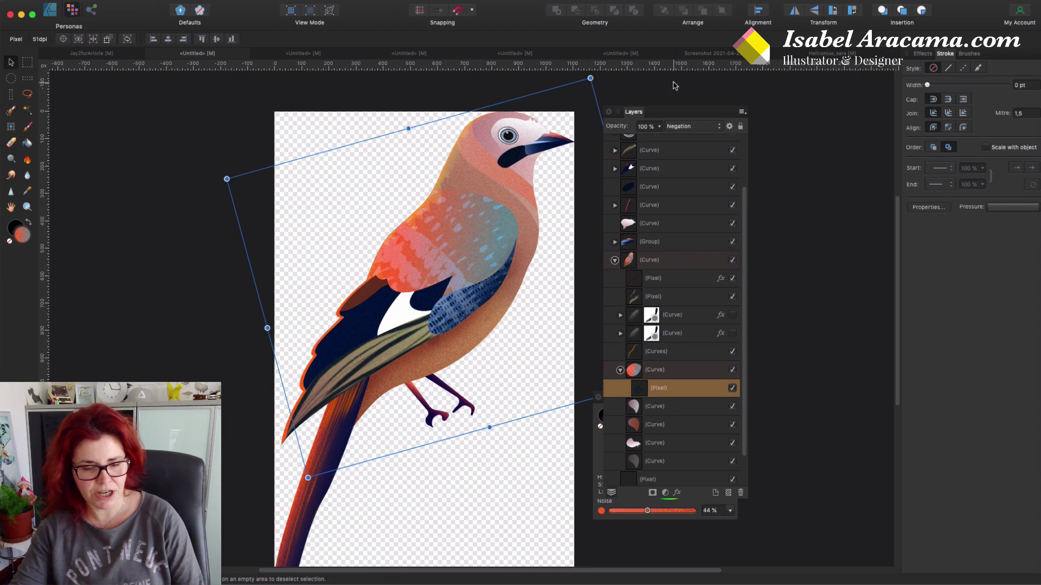
left_click_drag(678, 112, 736, 104)
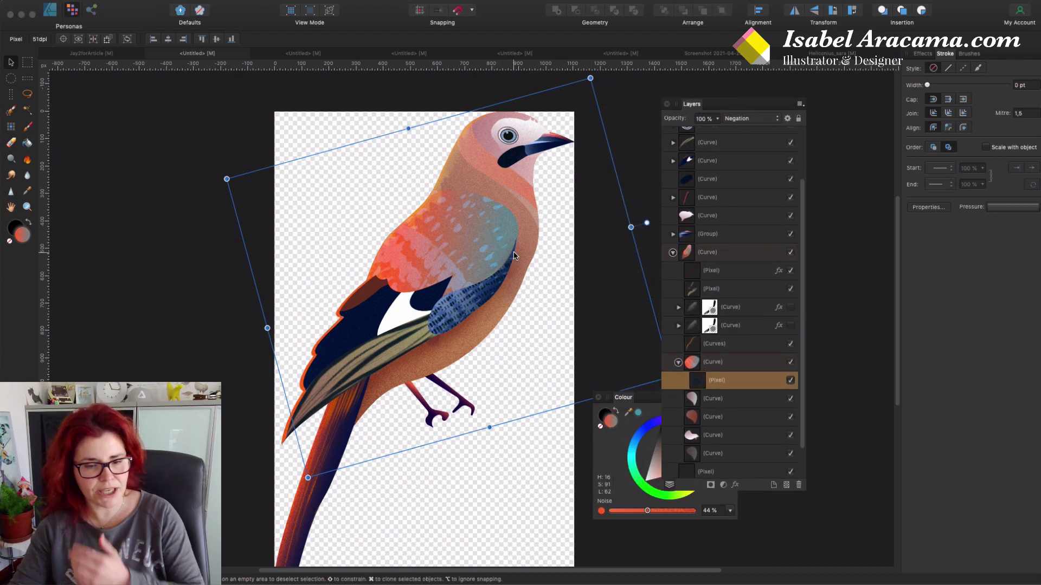
Nudge the tail's pixel texture layer slightly left and down.
left_click(339, 408)
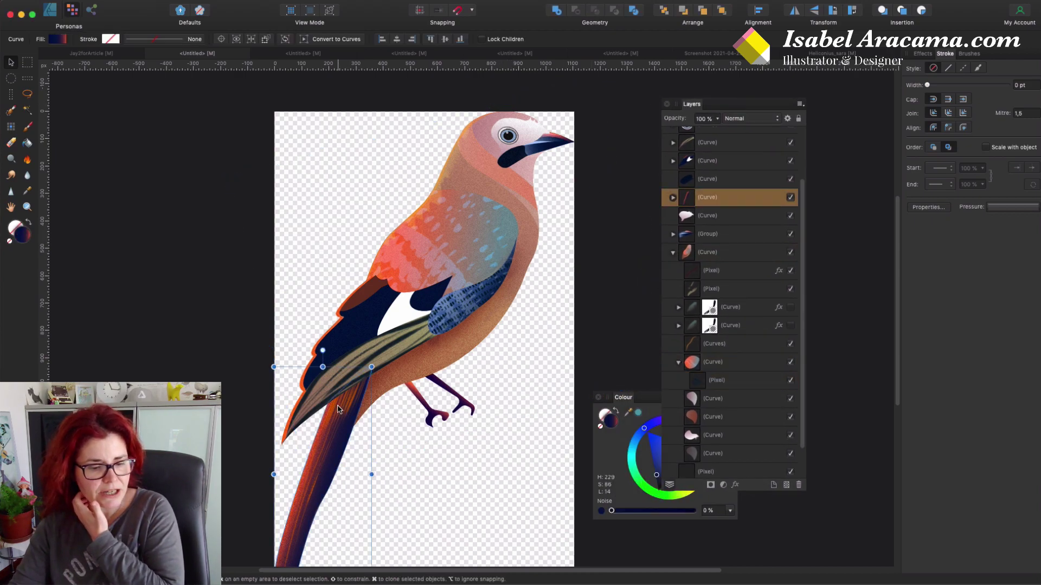
left_click(672, 197)
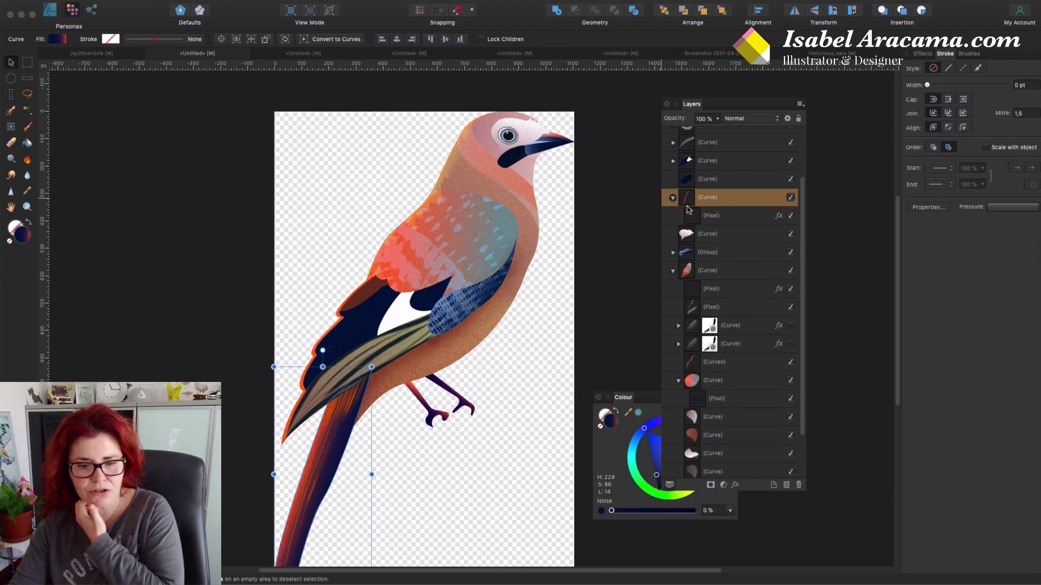
left_click(721, 217)
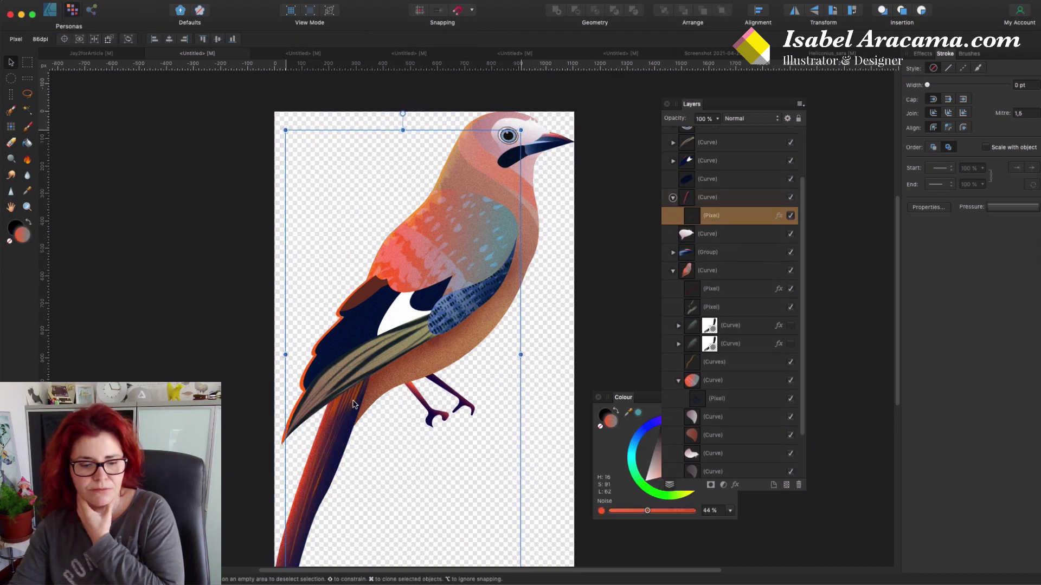
left_click_drag(356, 404, 342, 412)
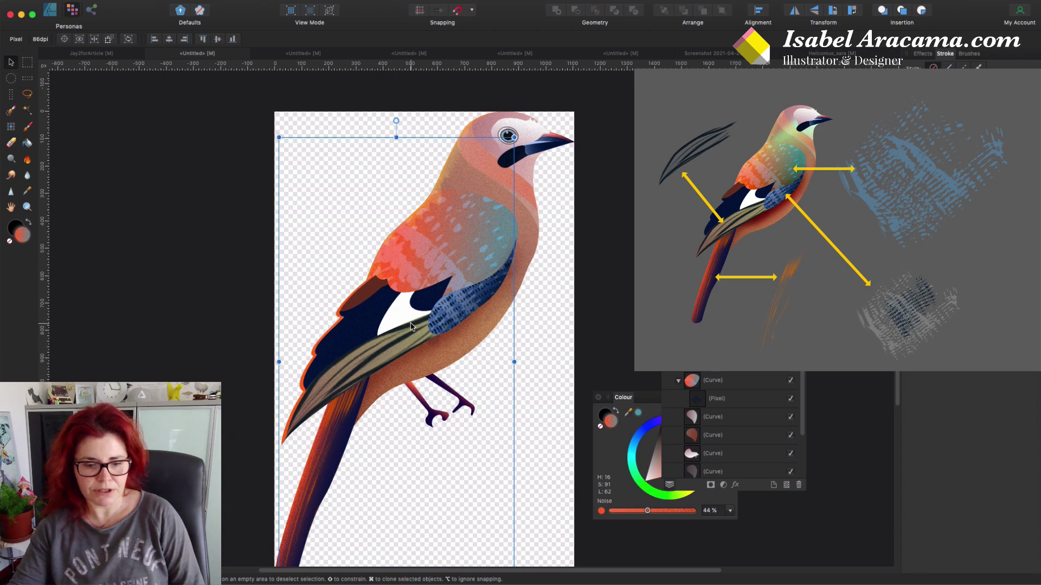
left_click(461, 223)
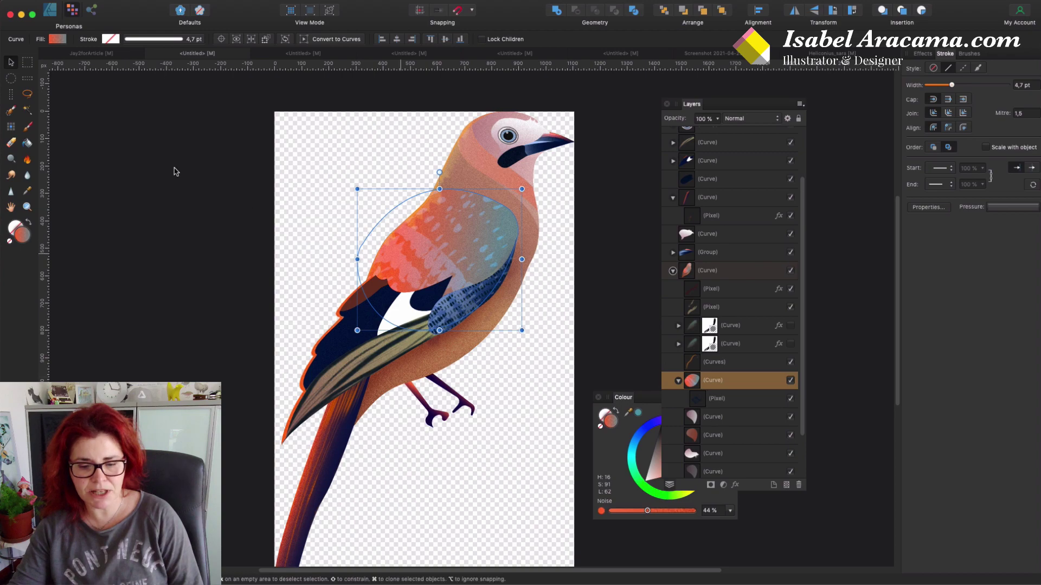
Inspect the dark wing's fill gradient and nodes, then switch to Jay2forArticle.
left_click(57, 39)
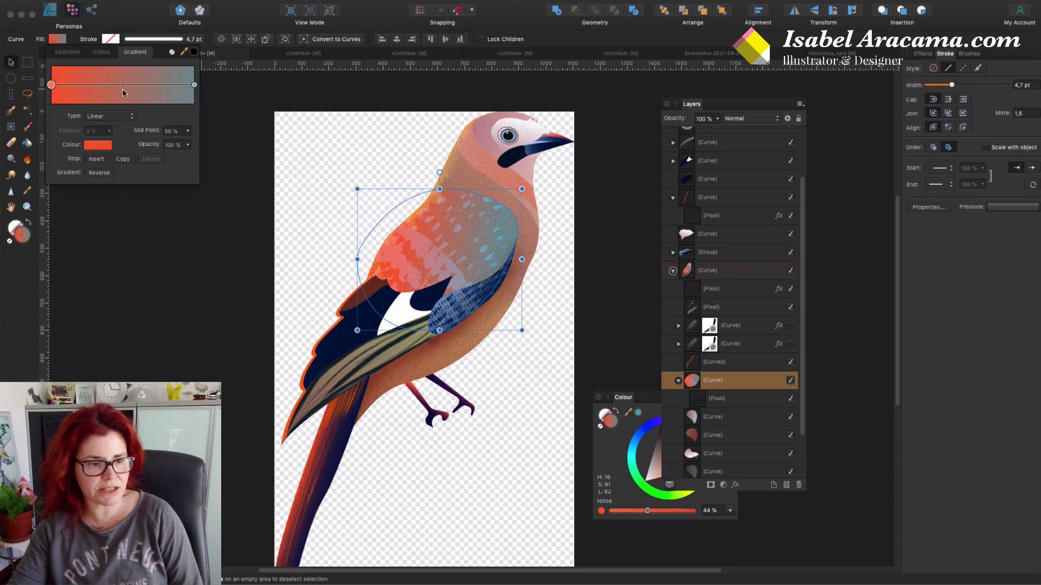
key("a")
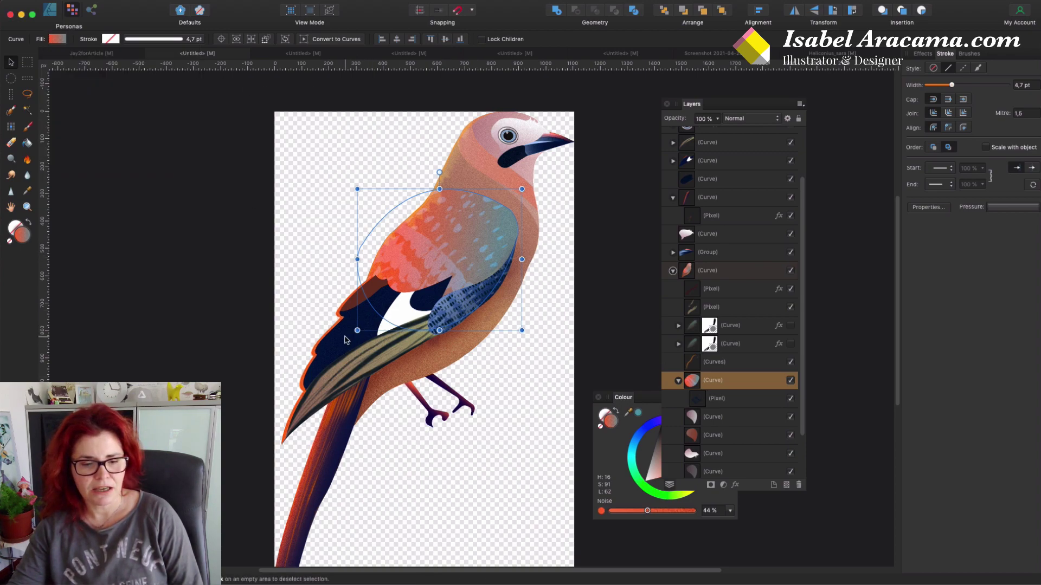
left_click(346, 340)
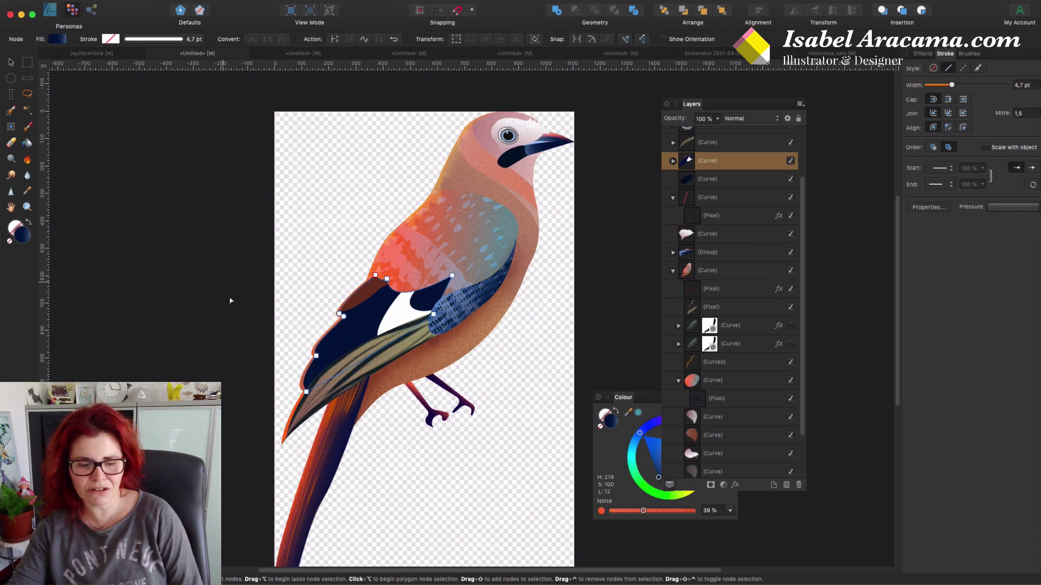
left_click(305, 288)
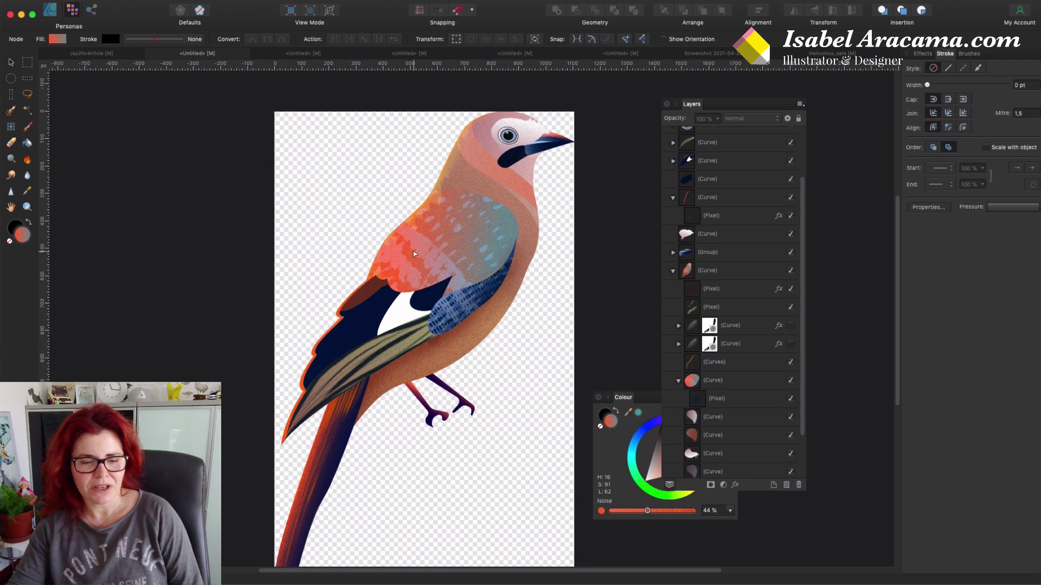
left_click(91, 54)
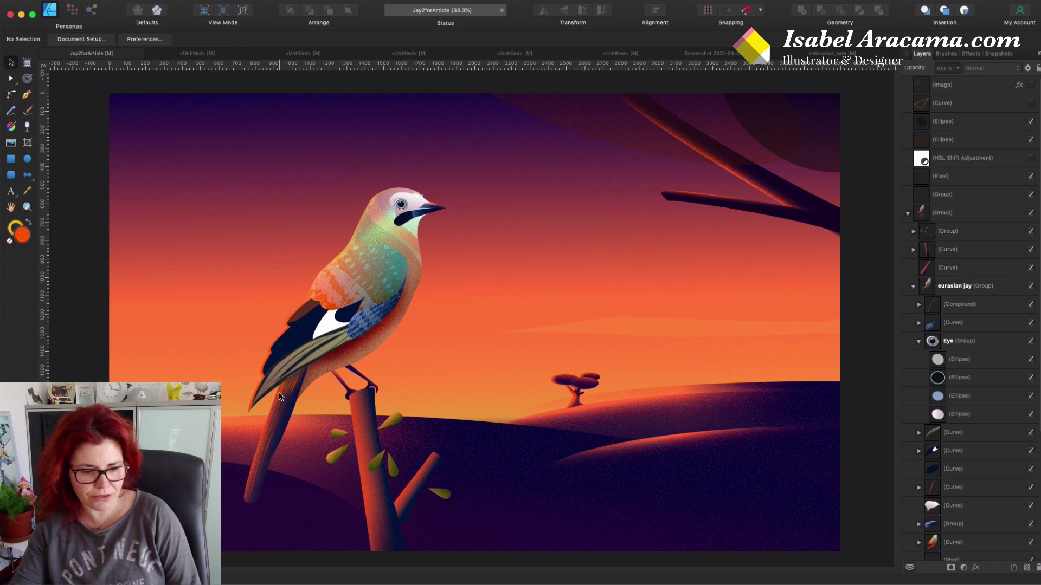
Select the eurasian jay group and its wing, then turn on the Compound layer's visibility.
left_click(275, 343)
left_click(277, 343)
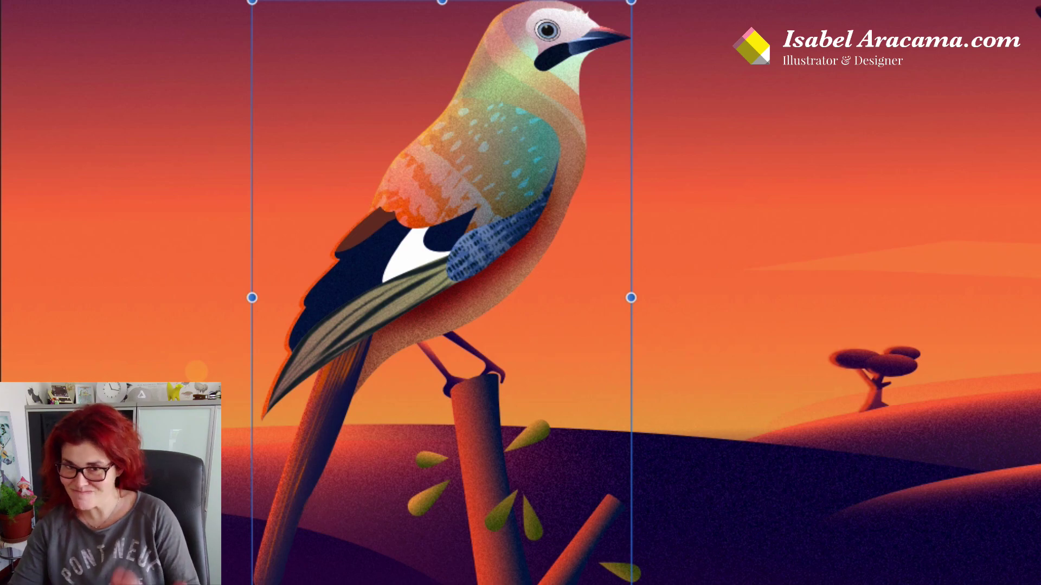
left_click(325, 304)
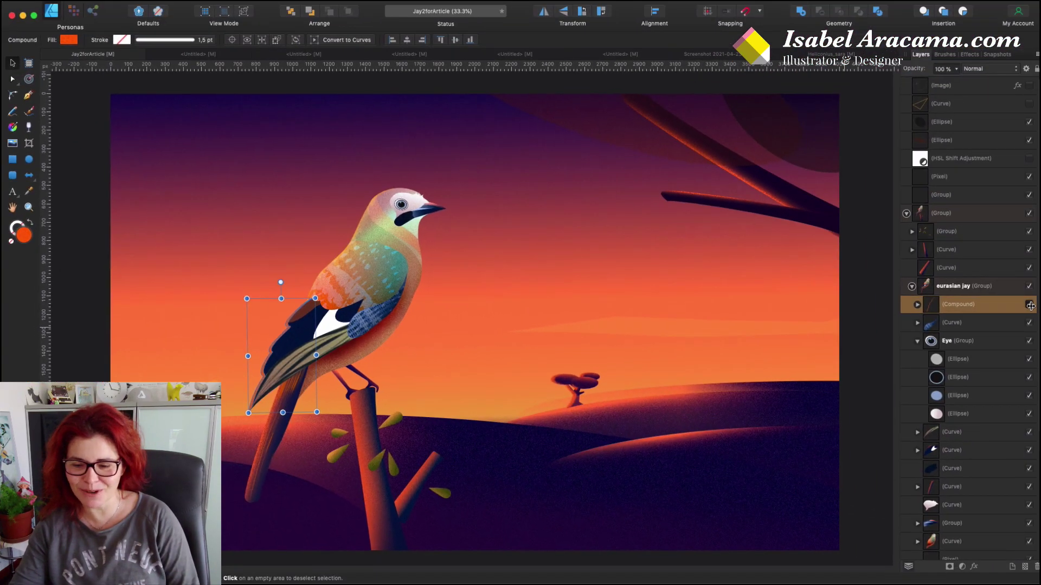
left_click(117, 318)
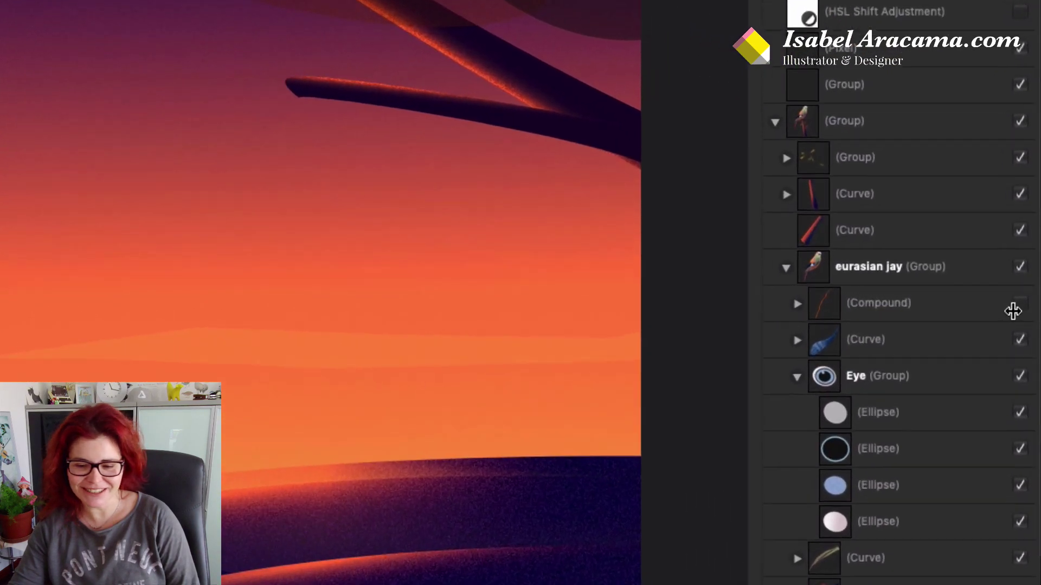
left_click(1019, 307)
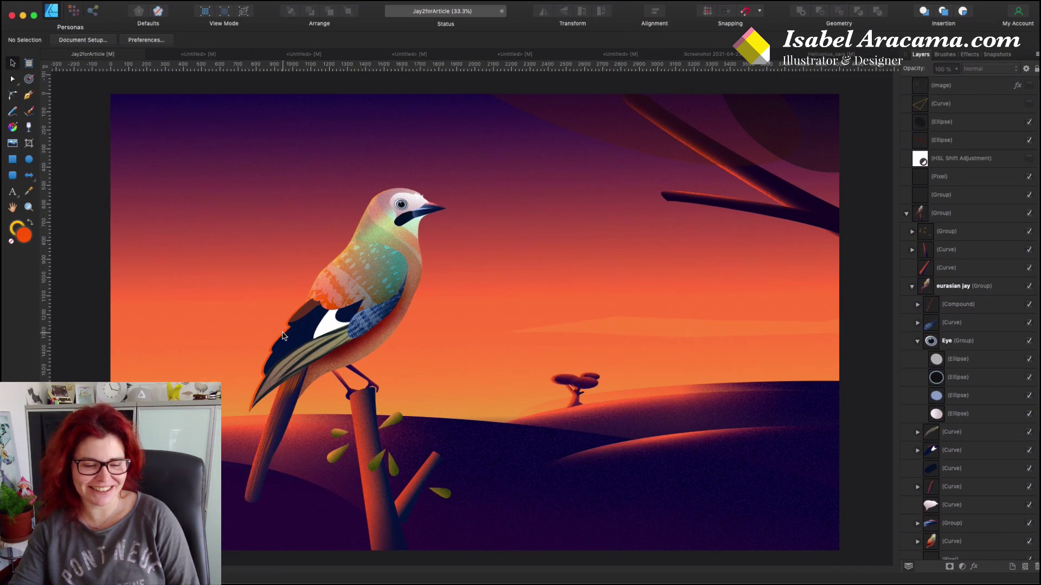
left_click(282, 337)
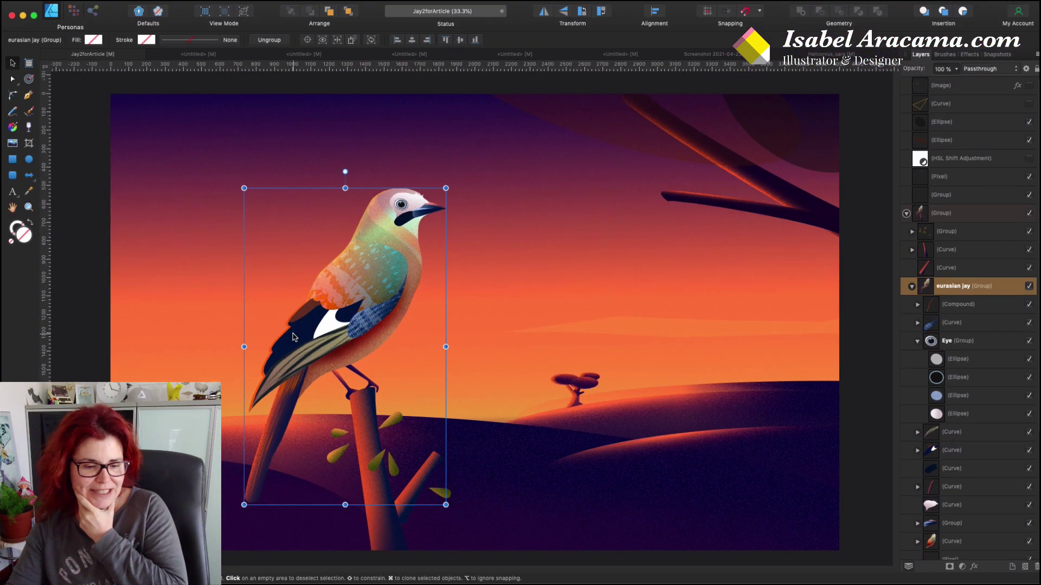
double_click(458, 255)
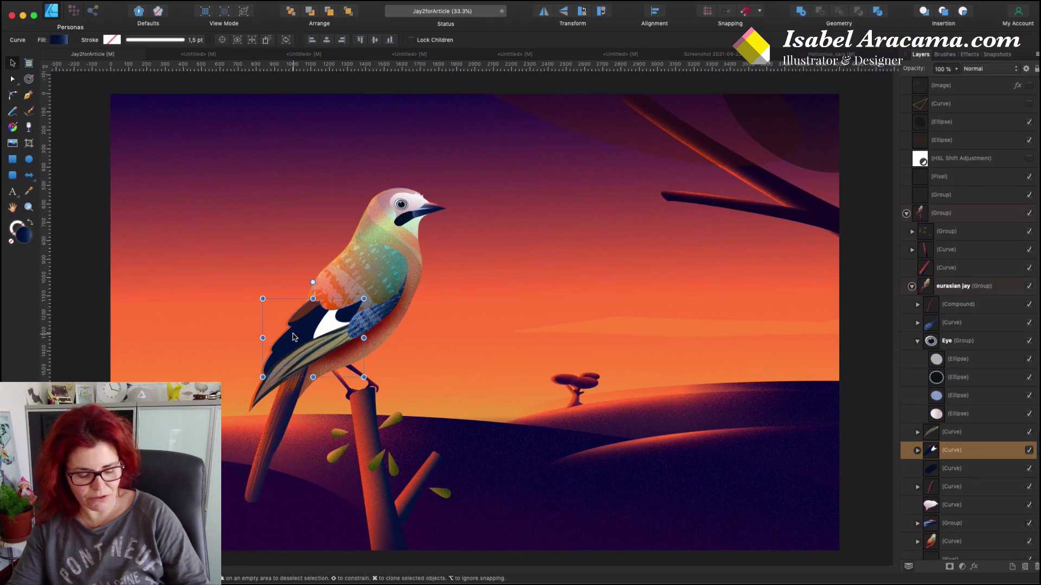
key("super+j")
left_click_drag(302, 332, 260, 179)
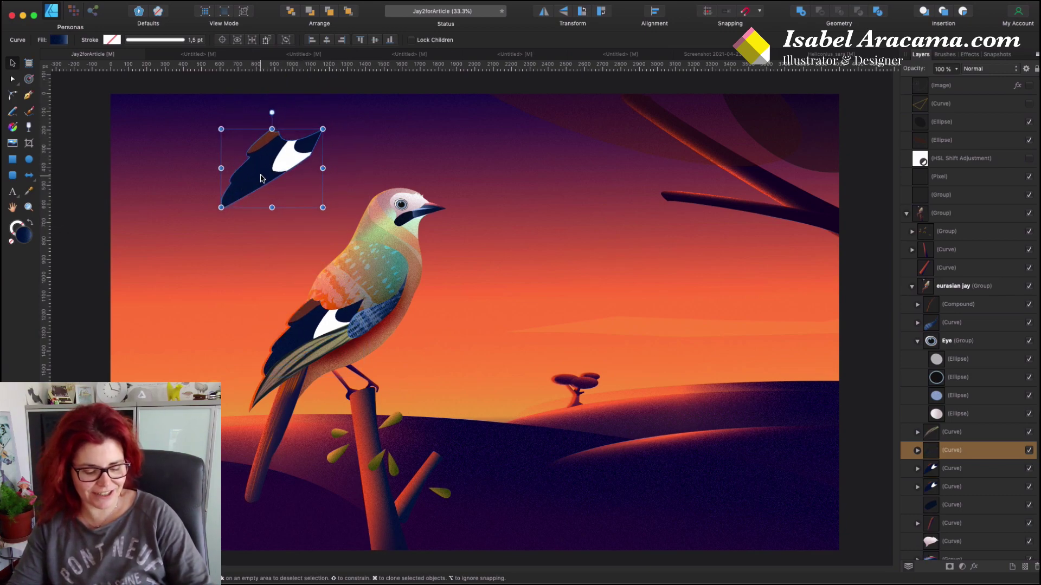
key("Right")
key("Right")
key("Right")
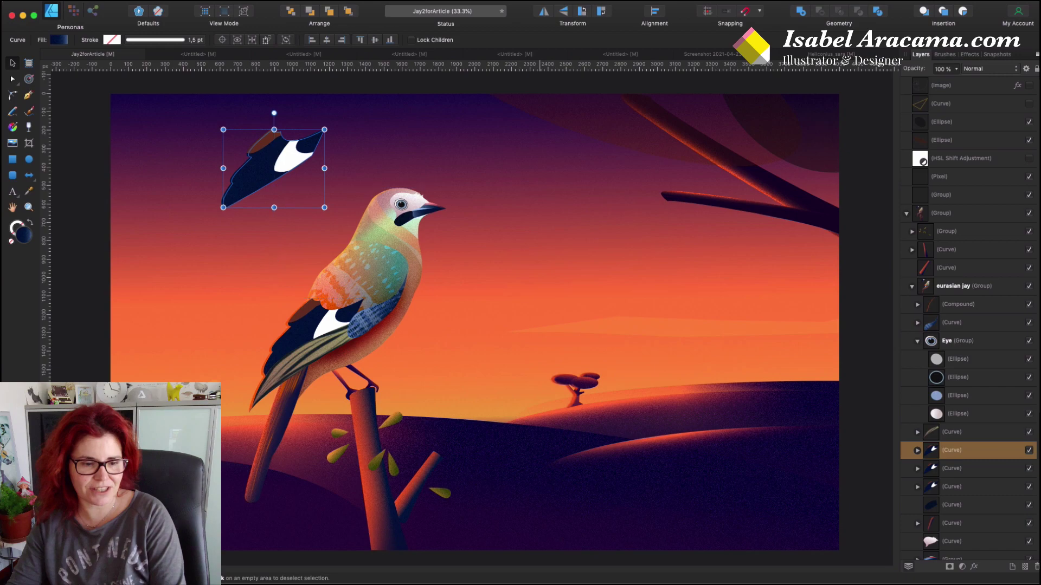
left_click(958, 472, "shift")
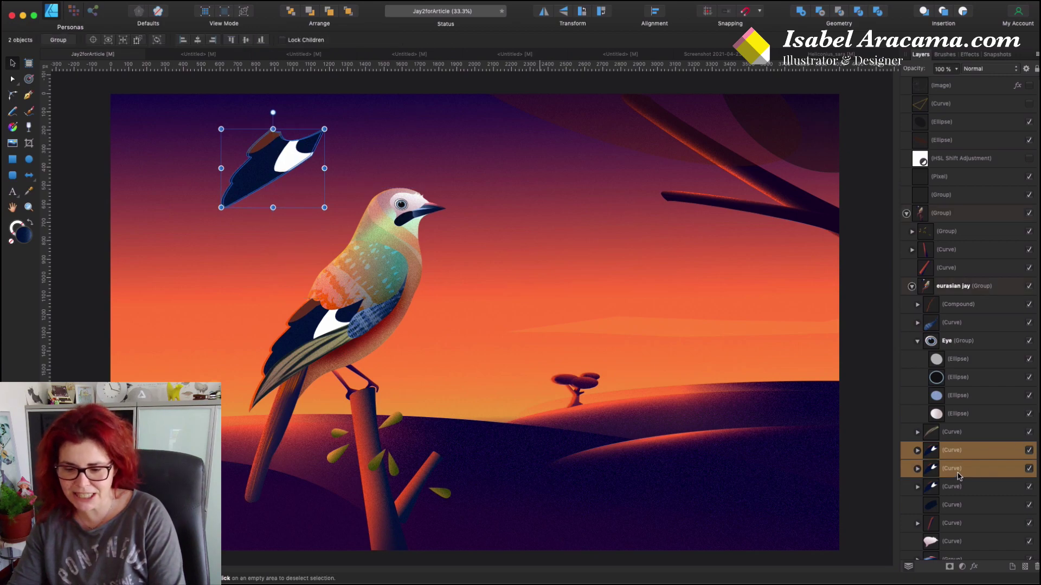
left_click(820, 12)
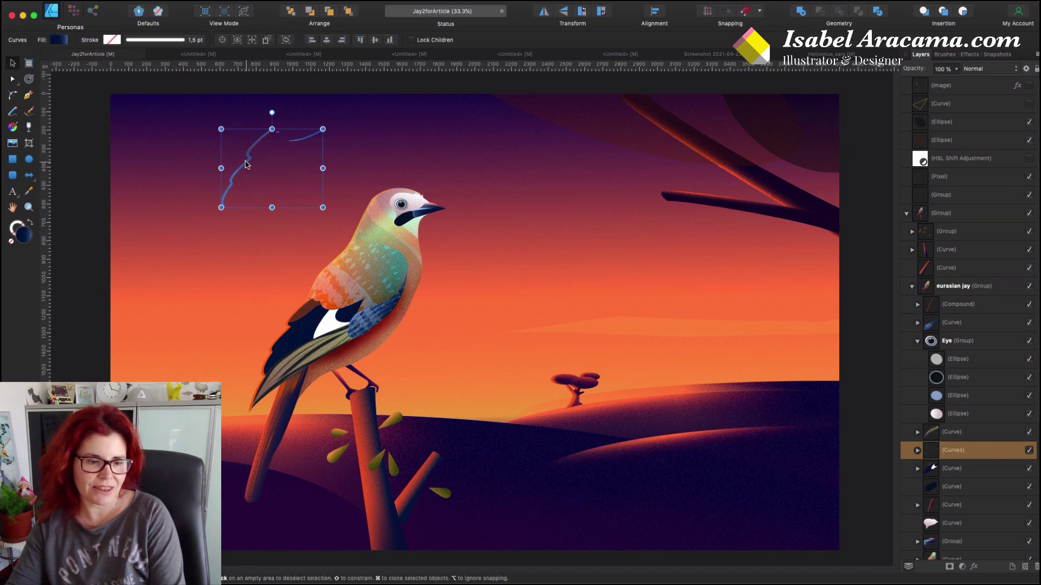
left_click(285, 334)
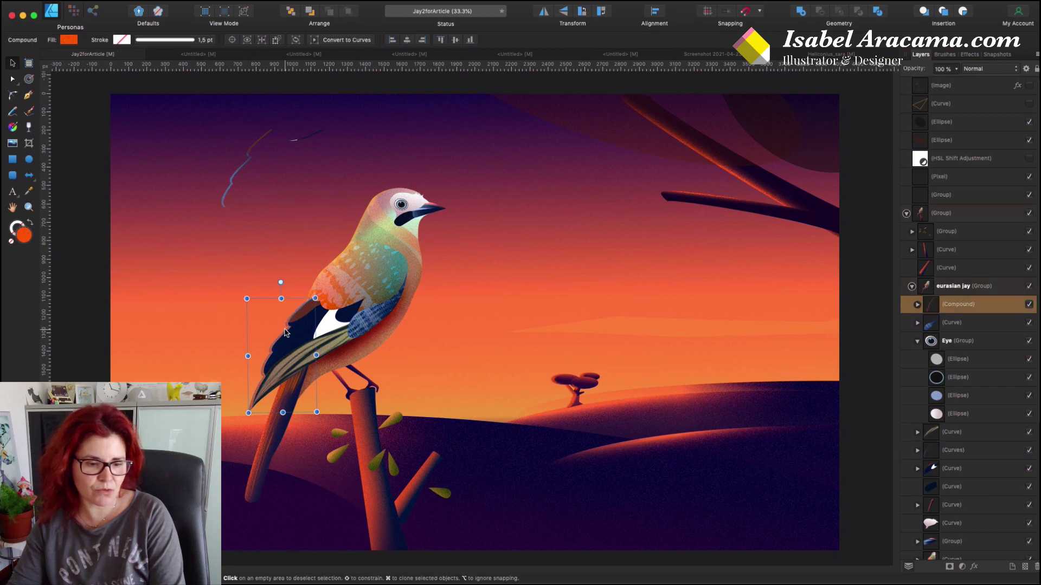
left_click(96, 251)
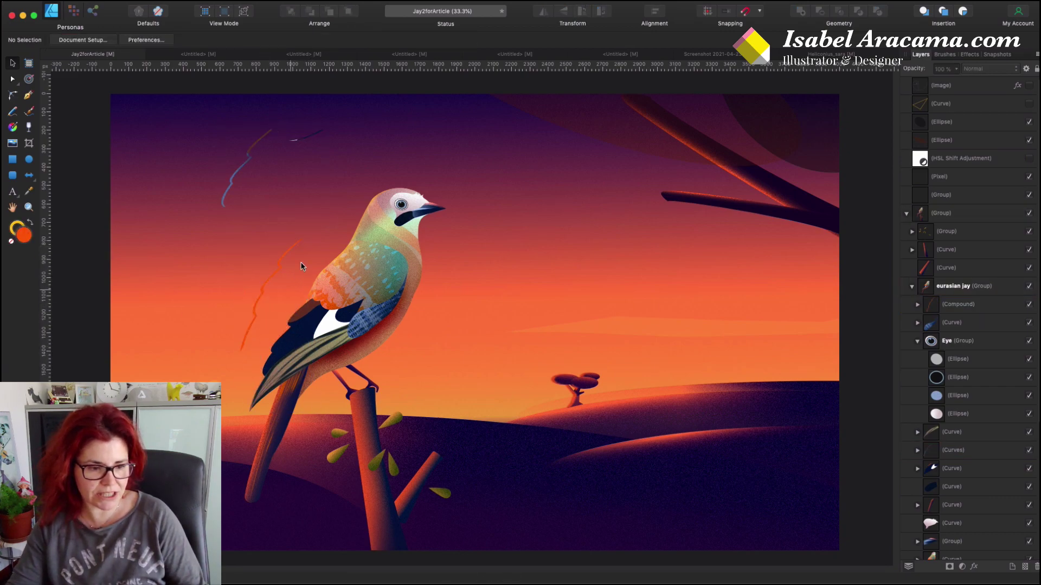
left_click(270, 276)
double_click(272, 275)
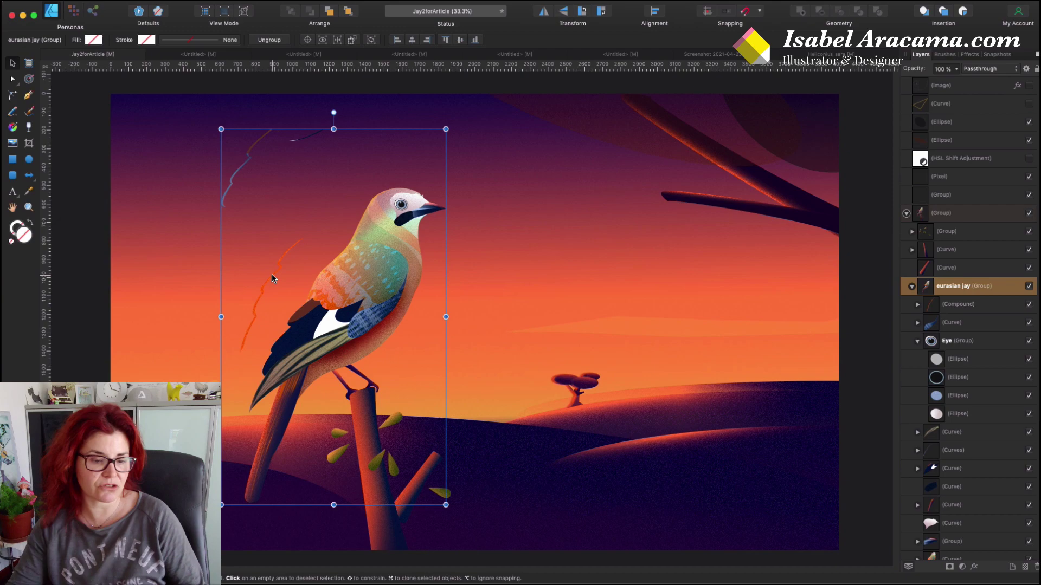
left_click(954, 307)
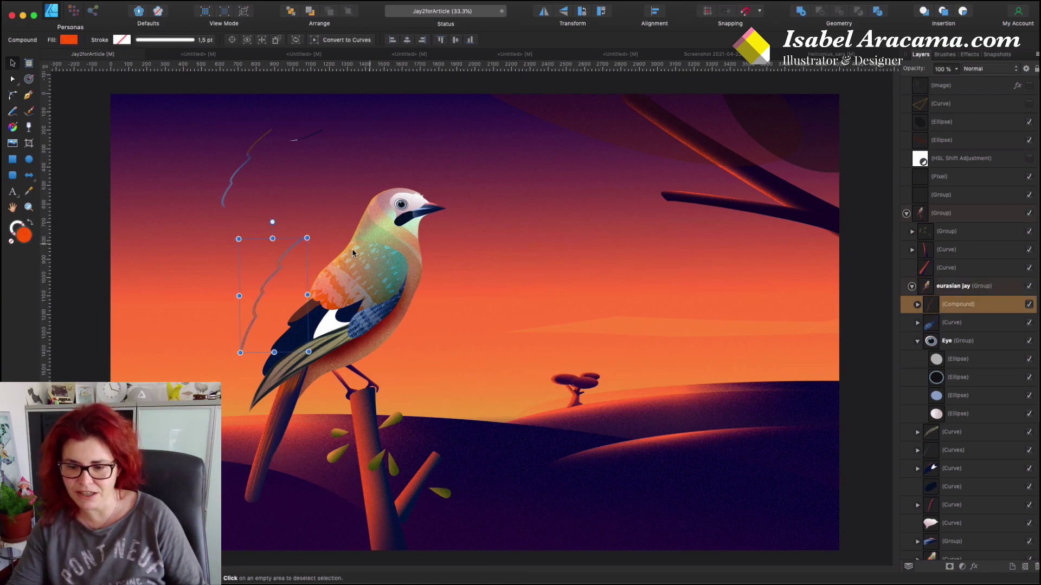
mouse_move(280, 254)
left_mouse_down()
mouse_move(581, 325)
mouse_move(713, 440)
left_mouse_up()
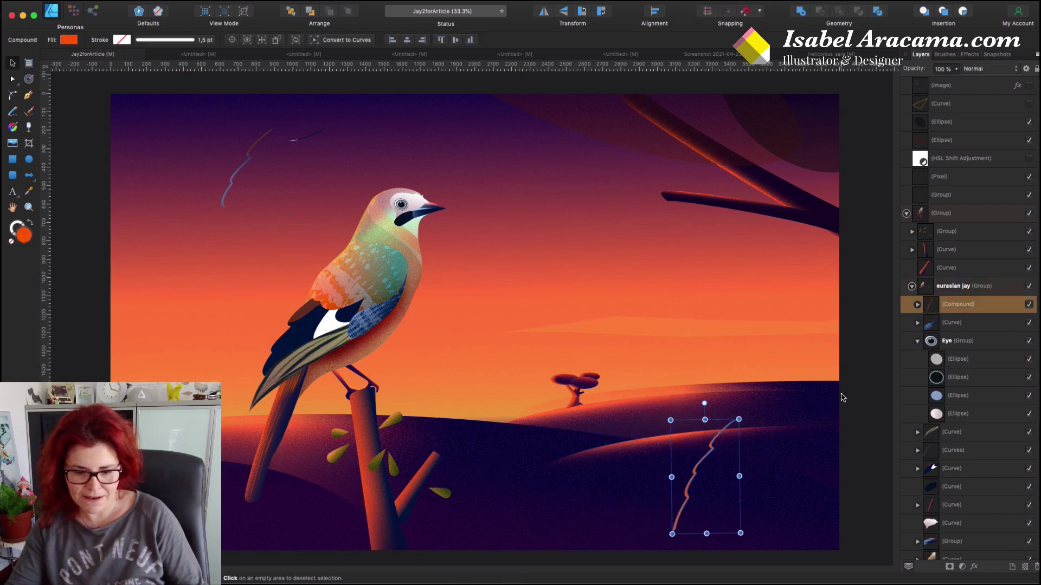
left_click(703, 513)
key("super+z")
key("super+z")
key("super+z")
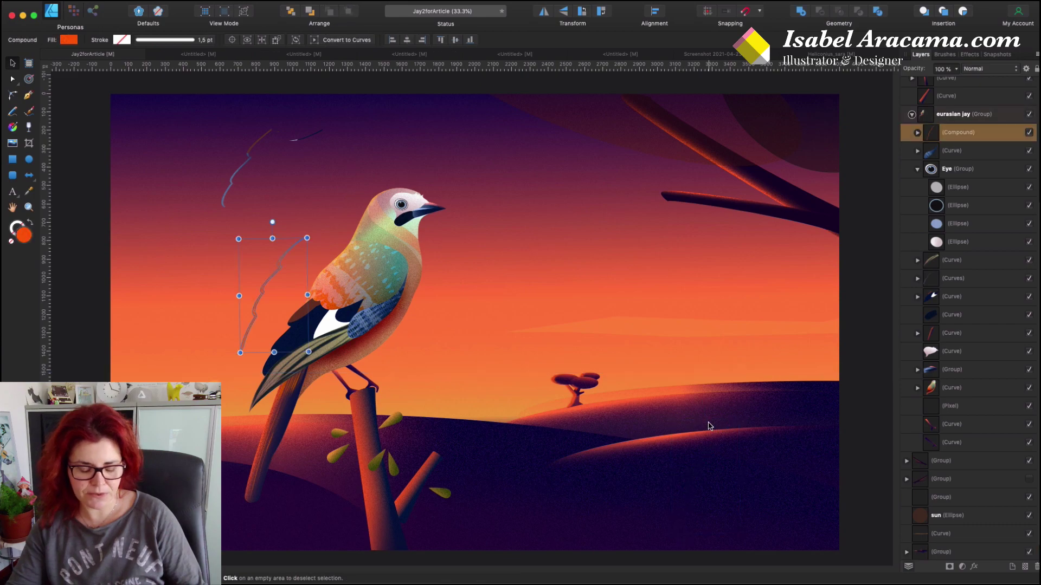
left_click(282, 258)
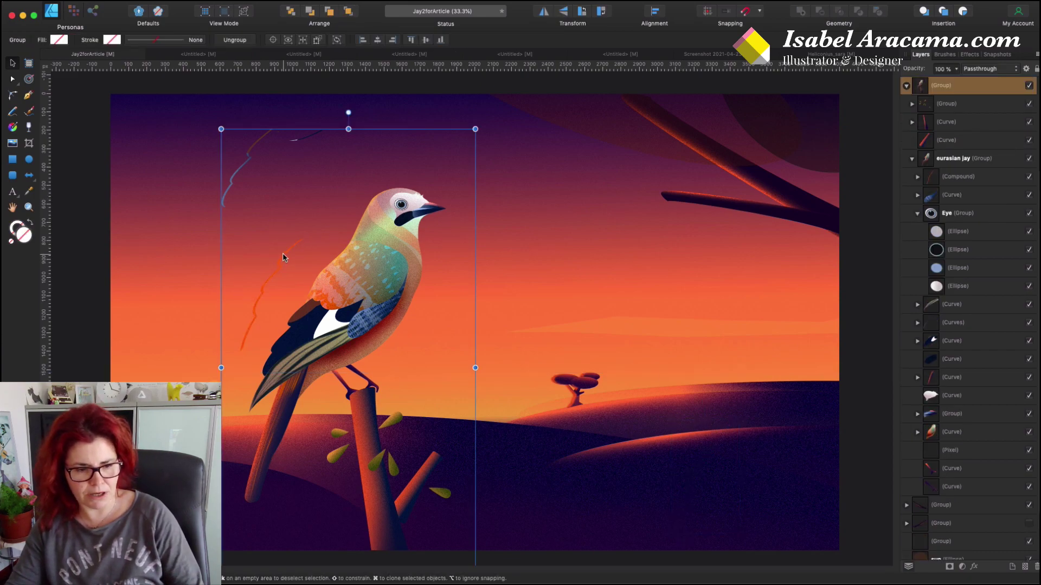
left_click(283, 259)
left_click(263, 200)
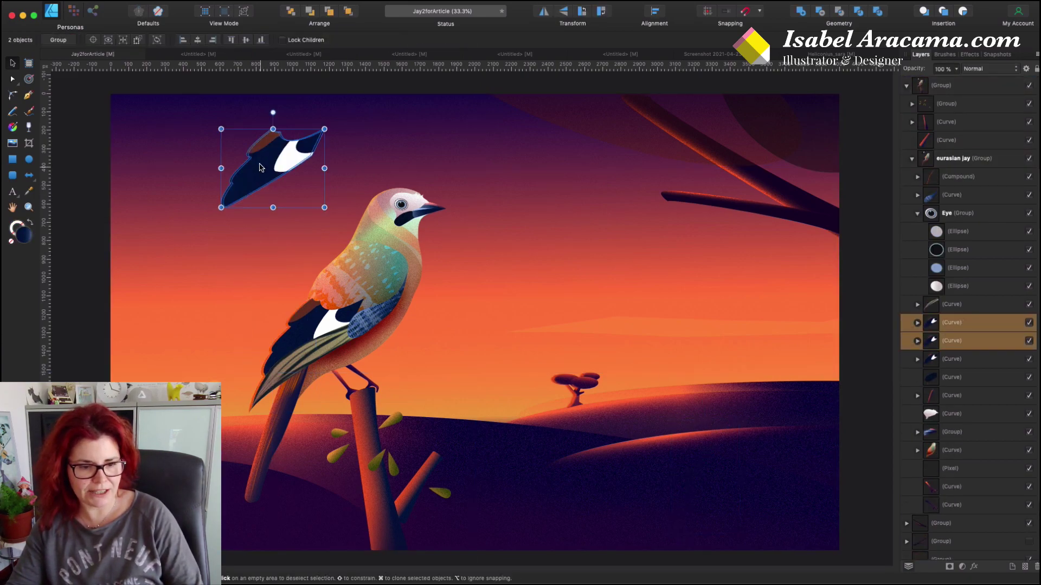
key("Delete")
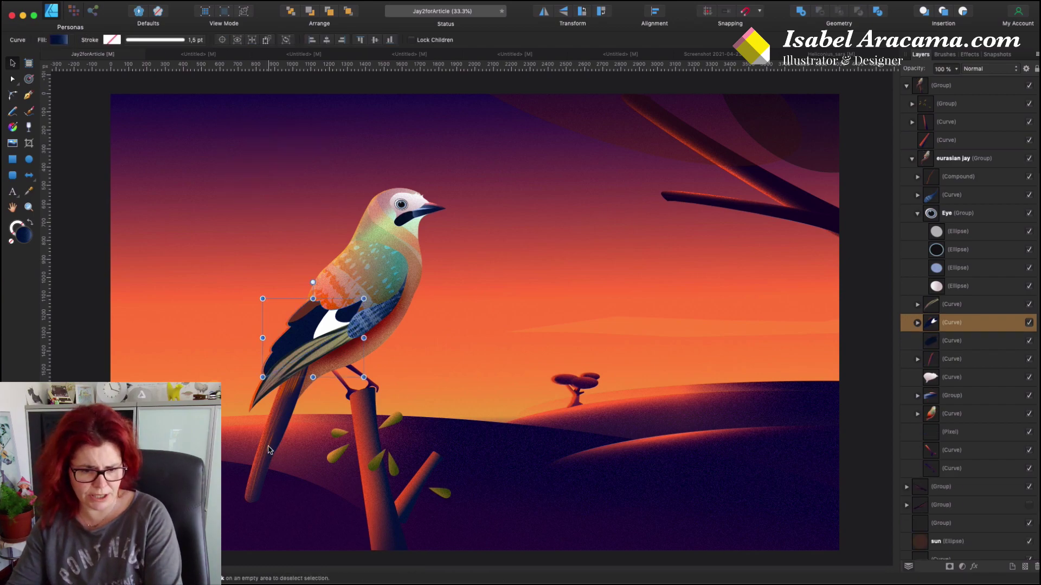
left_click(281, 425)
Move the tail gradient's mid-point to 73 % for more red, then switch to the tree-trunk document.
key("a")
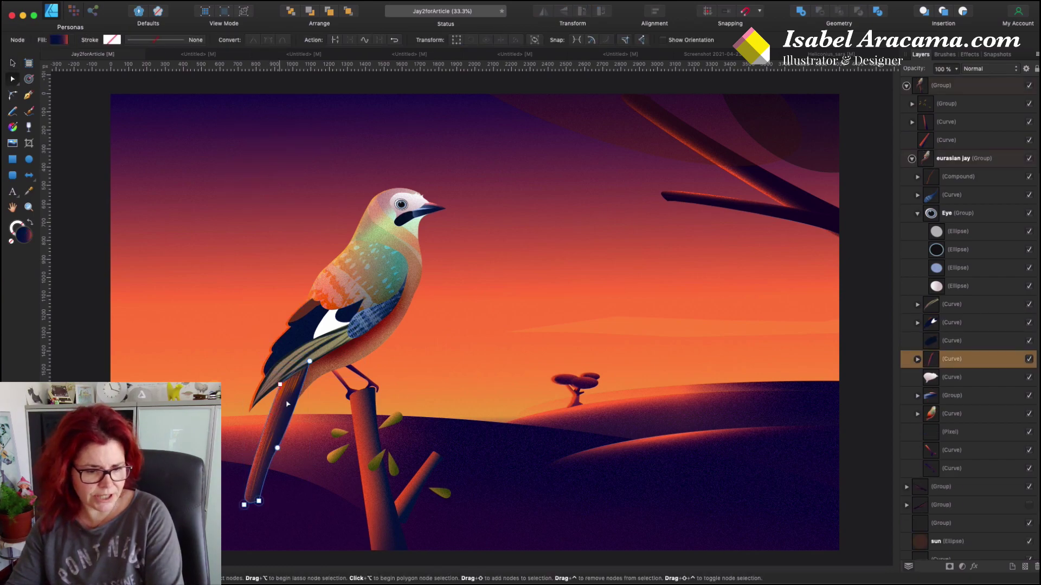
left_click(58, 40)
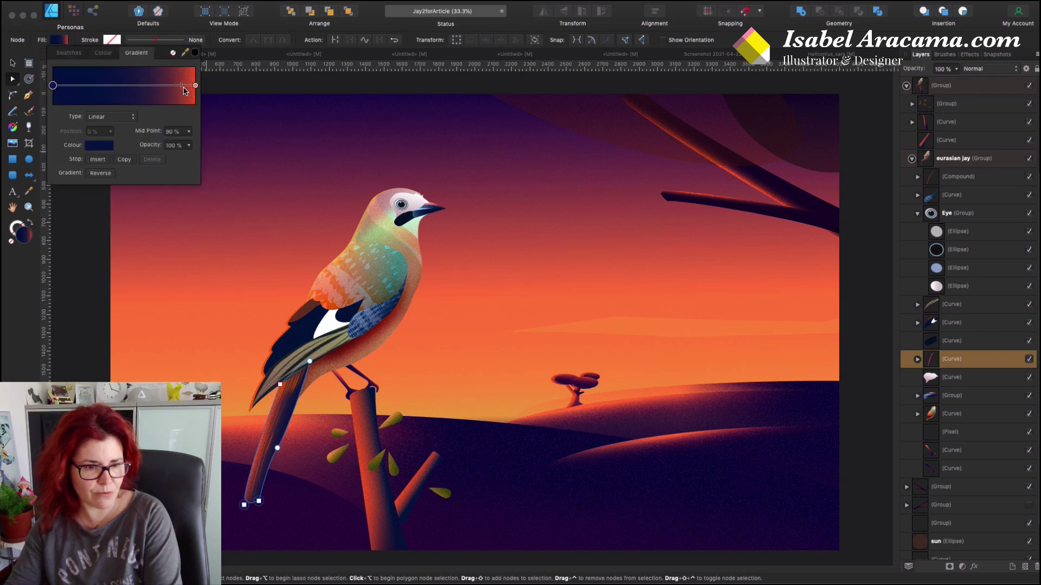
mouse_move(182, 85)
left_mouse_down()
mouse_move(136, 86)
mouse_move(156, 85)
left_mouse_up()
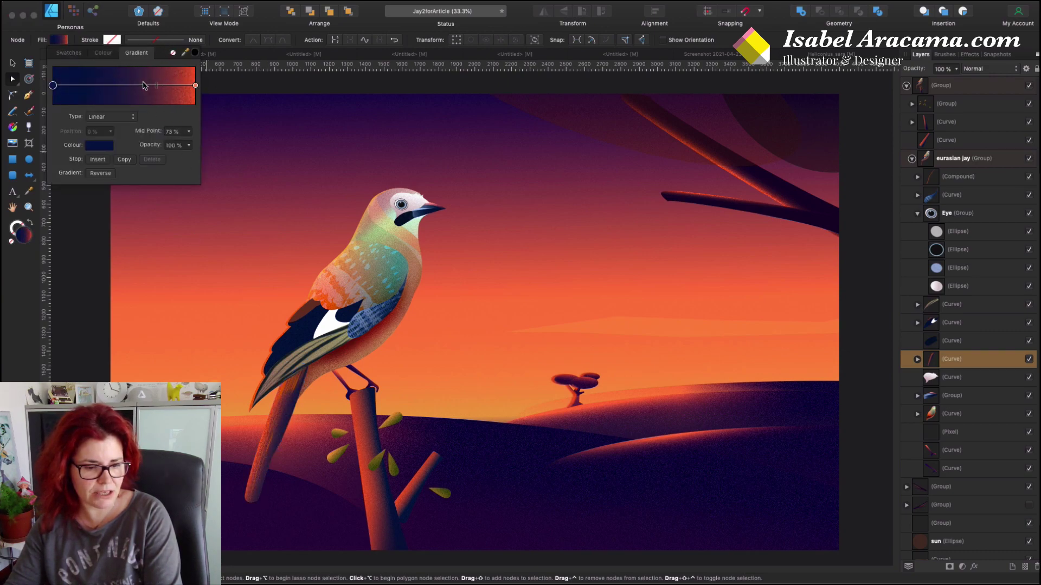
left_click(91, 234)
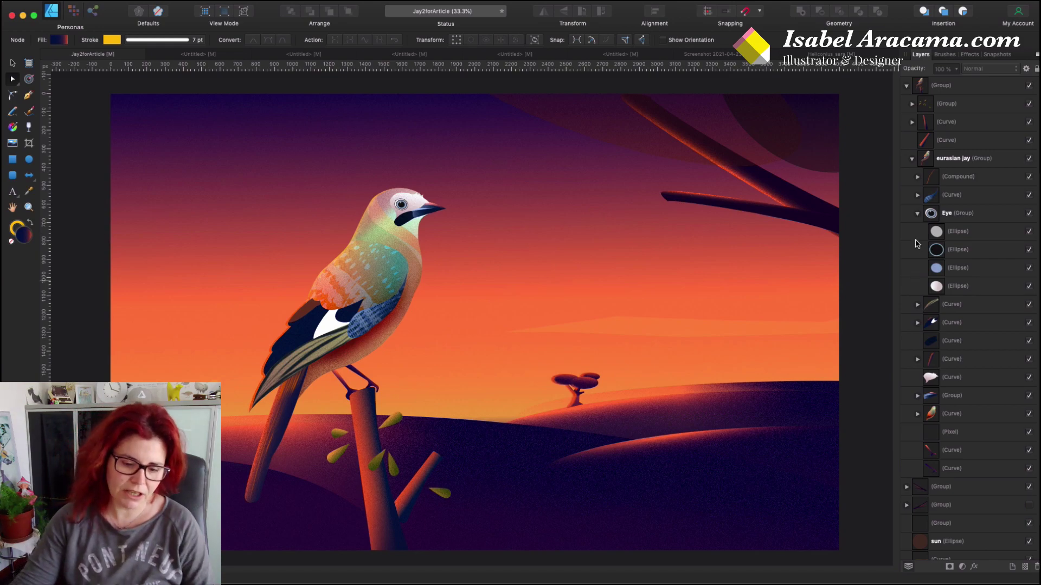
left_click(304, 55)
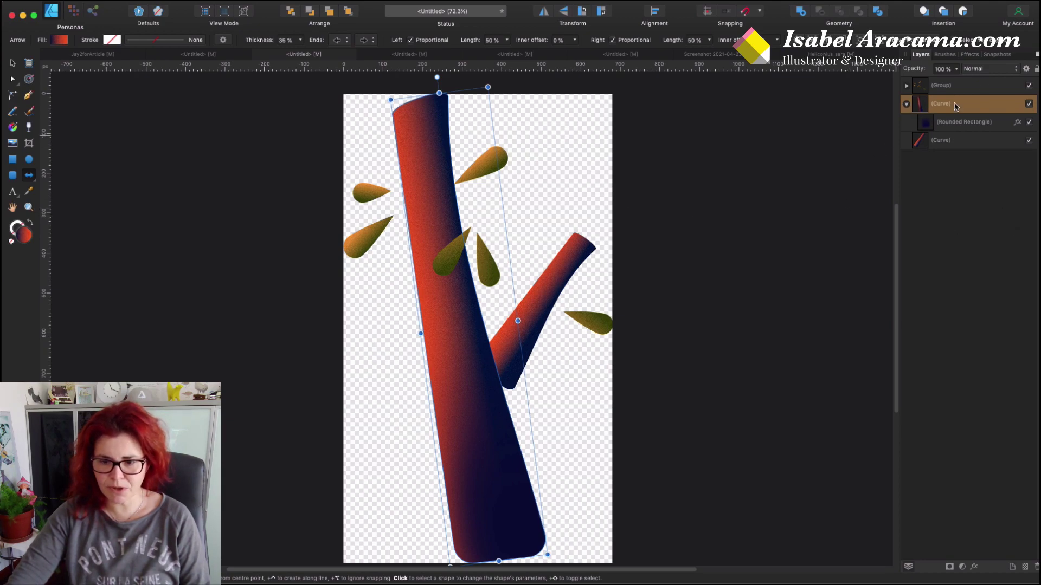
key("a")
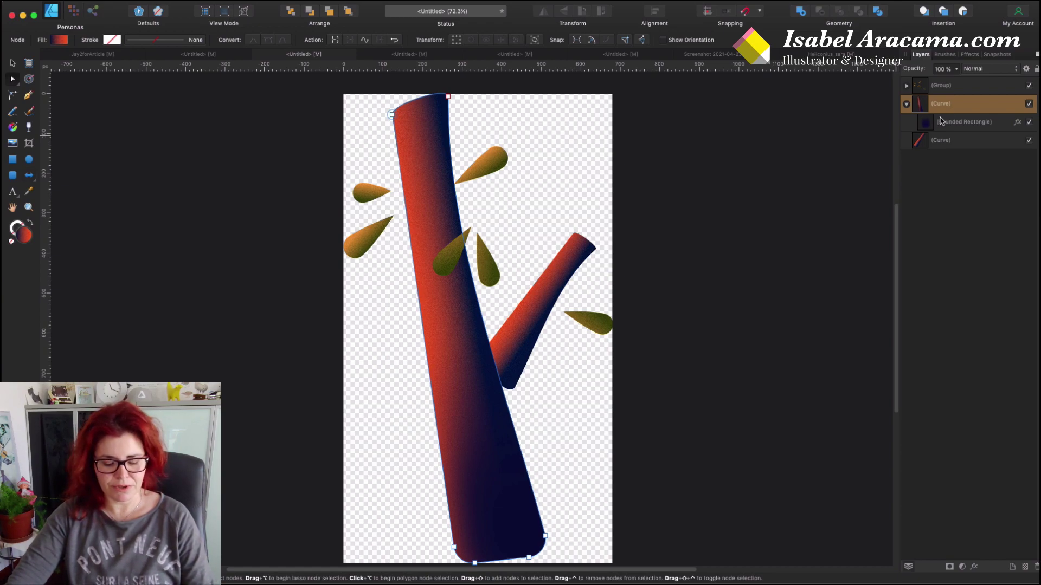
left_click(921, 142)
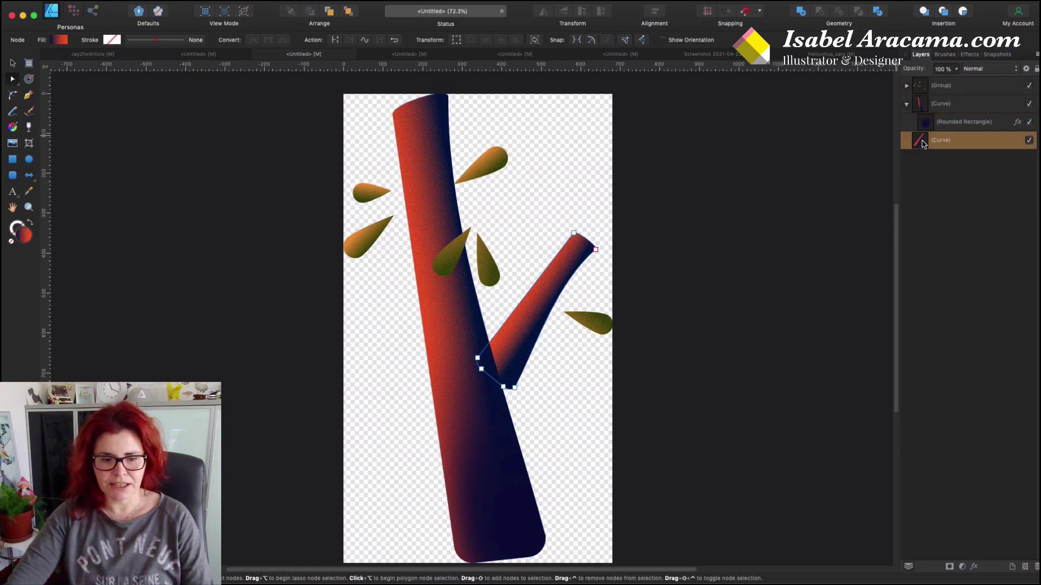
left_click(942, 104)
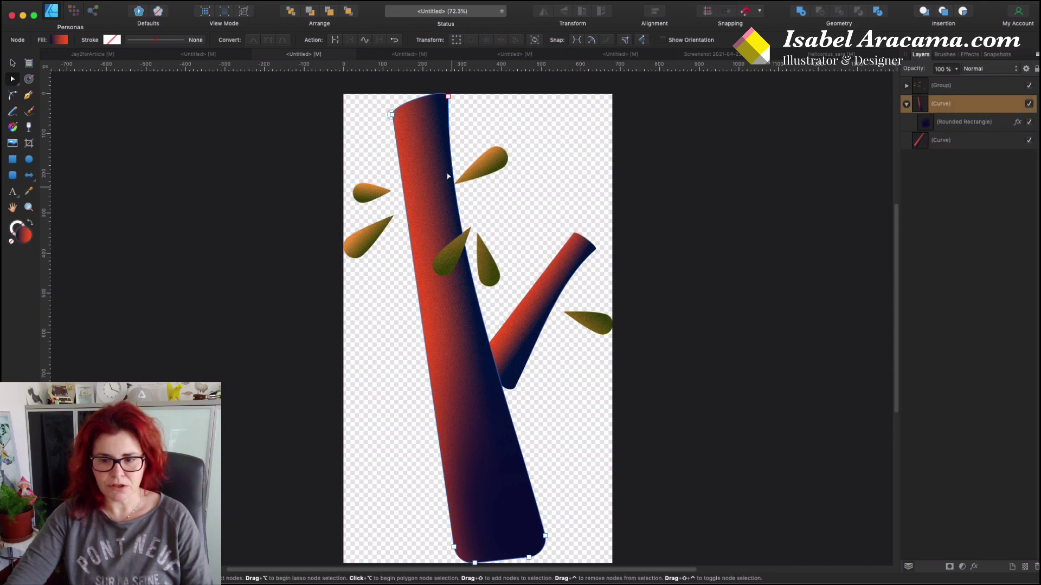
left_click(60, 39)
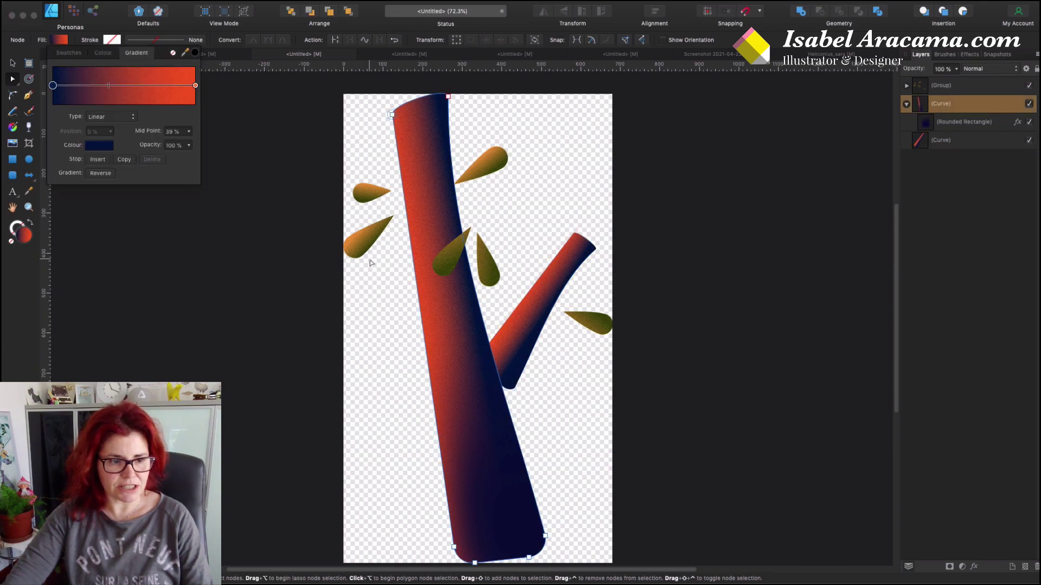
left_click(514, 368)
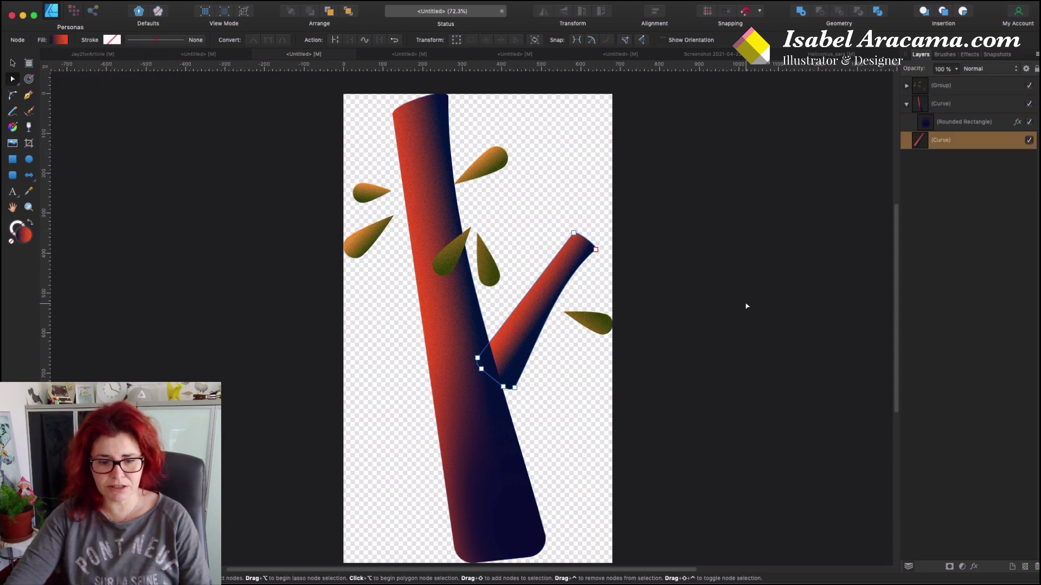
left_click(490, 171)
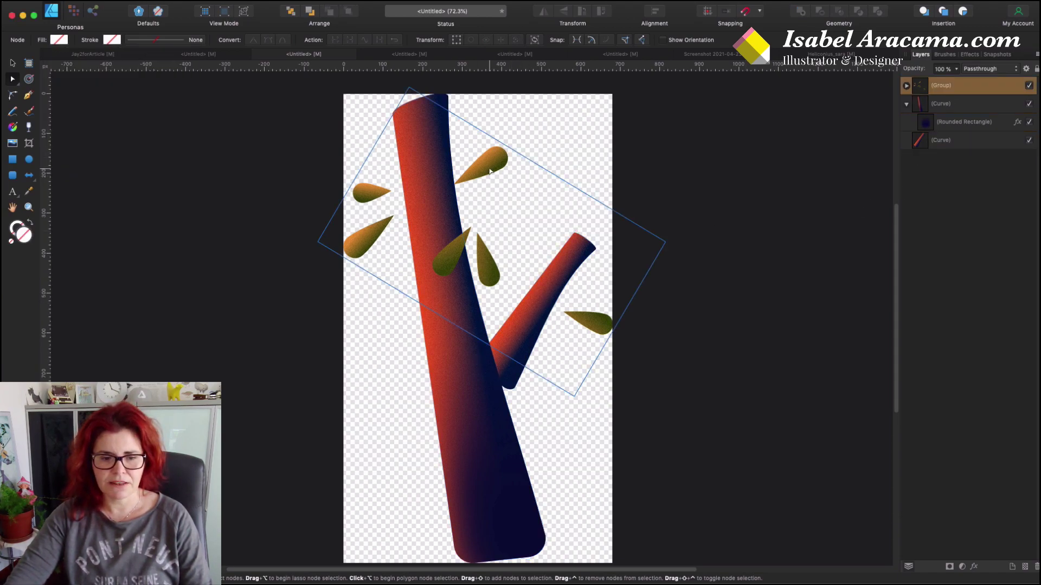
double_click(490, 171)
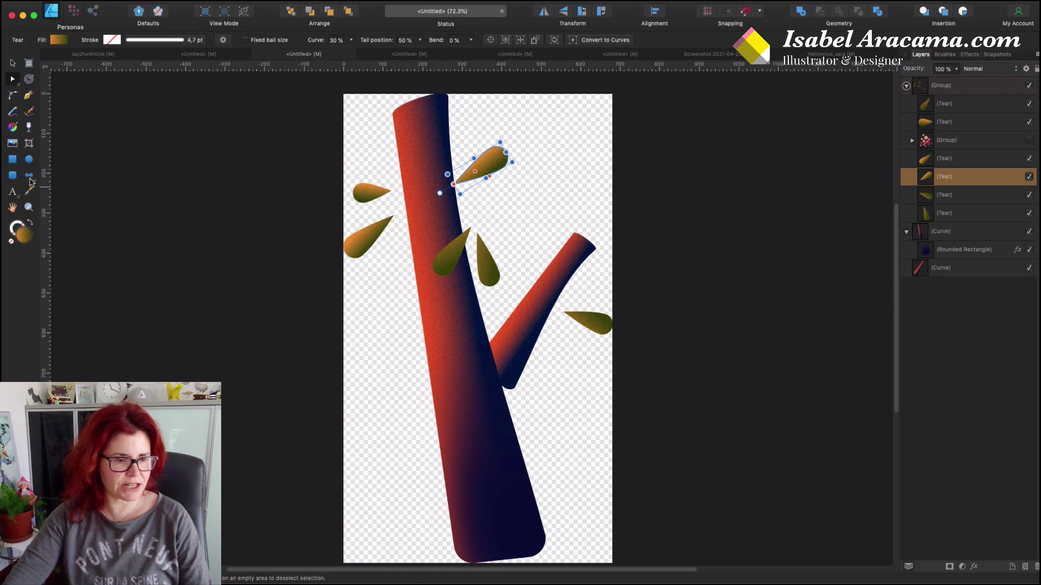
left_click_drag(31, 182, 80, 394)
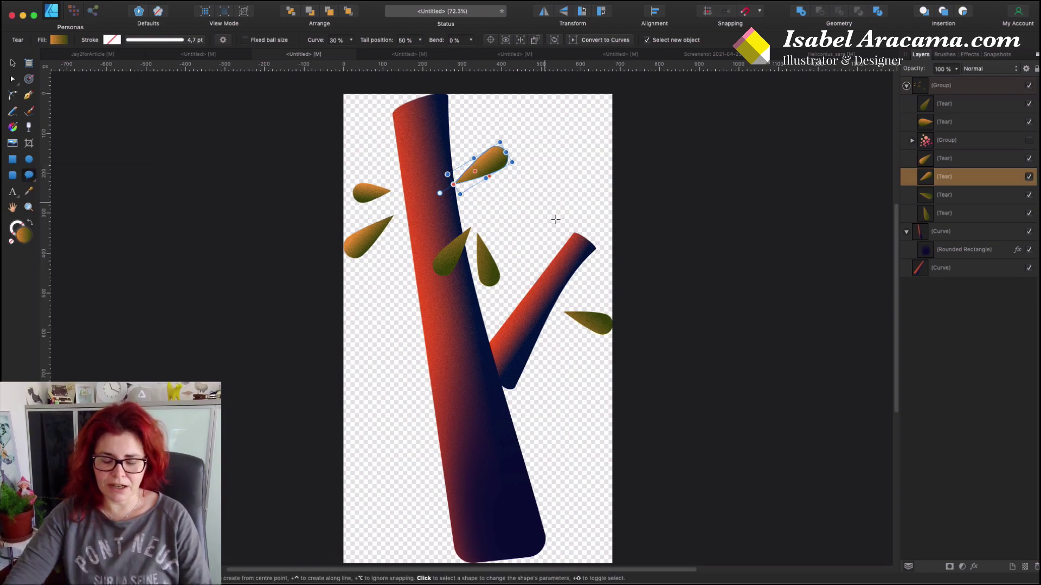
left_click(59, 40)
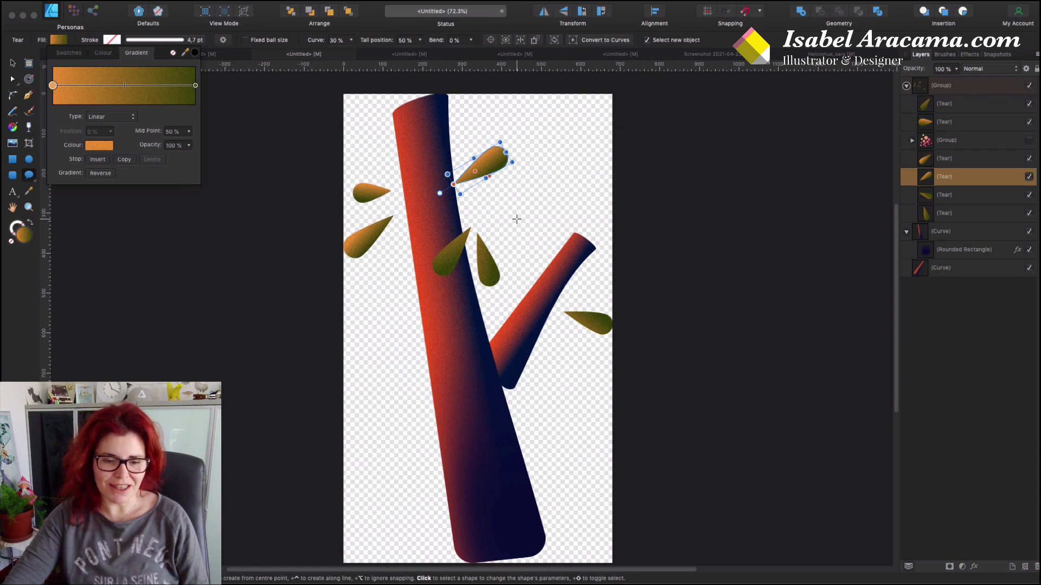
key("Escape")
key("Escape")
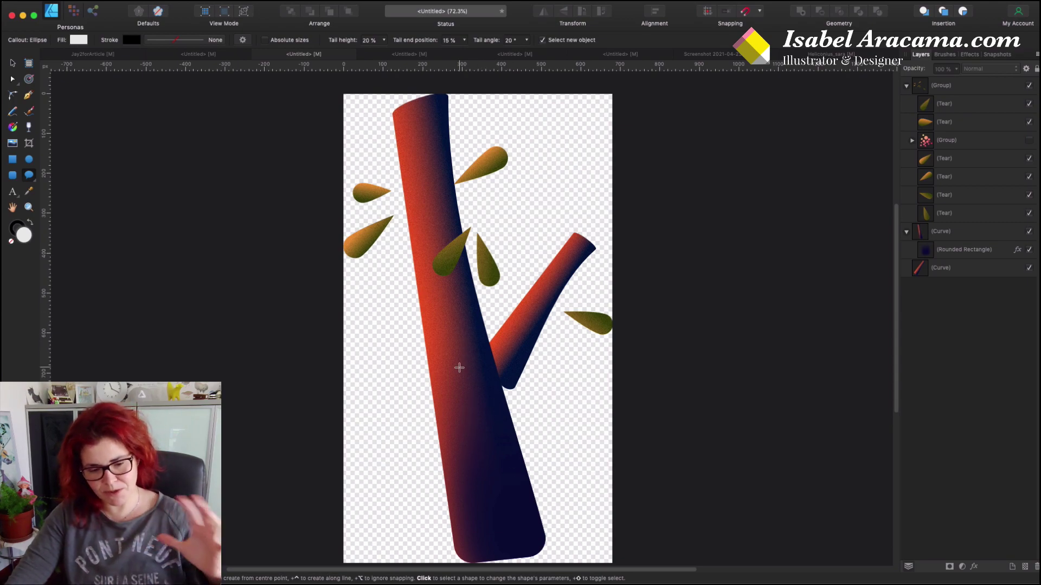
Try shifting the Rounded Rectangle mask over the trunk, undo, and switch to the sunset landscape.
left_click(960, 253)
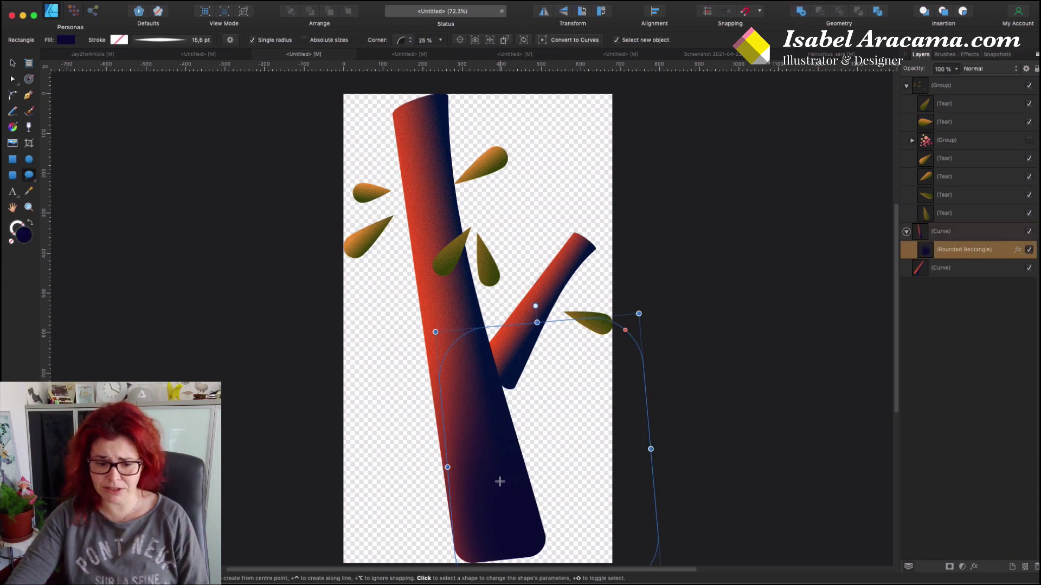
key("v")
left_click_drag(502, 490, 585, 472)
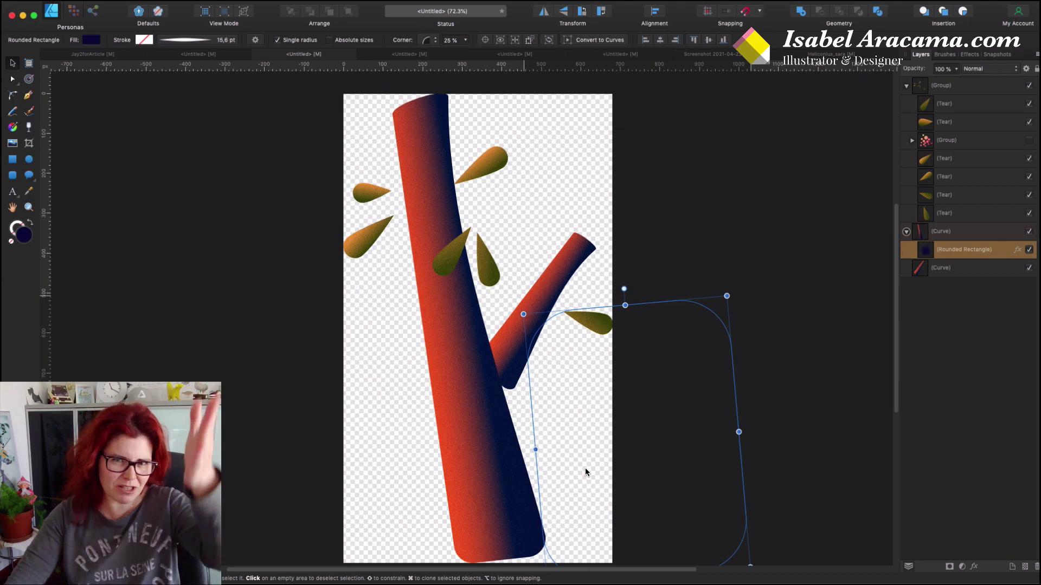
key("super+z")
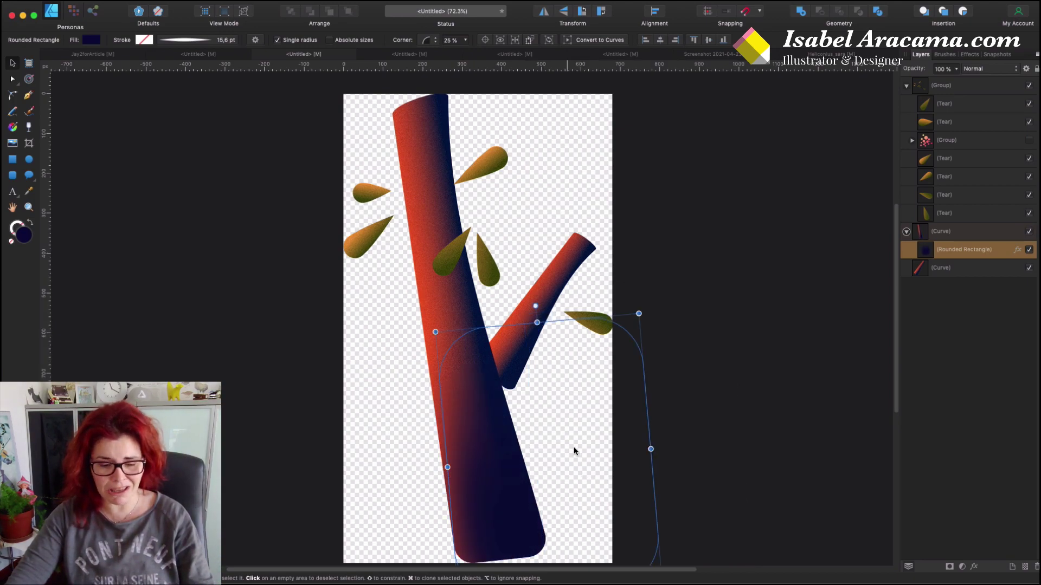
left_click(718, 425)
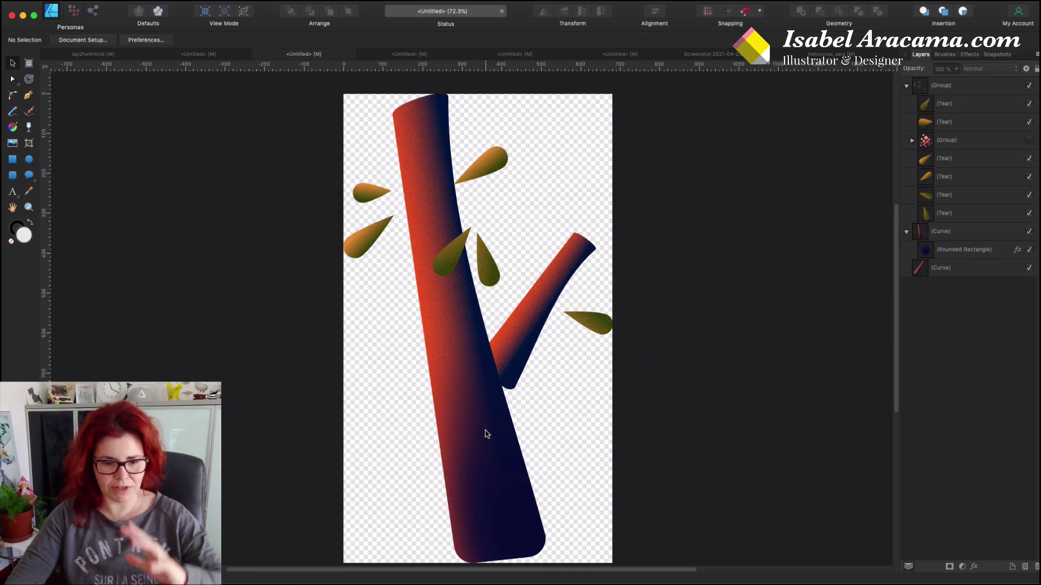
left_click(395, 55)
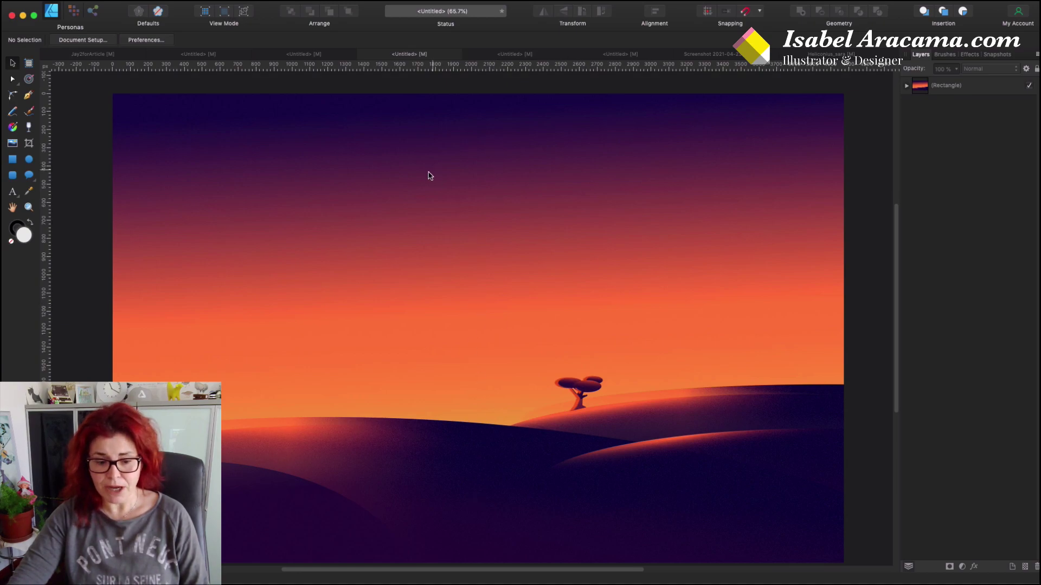
left_click(421, 260)
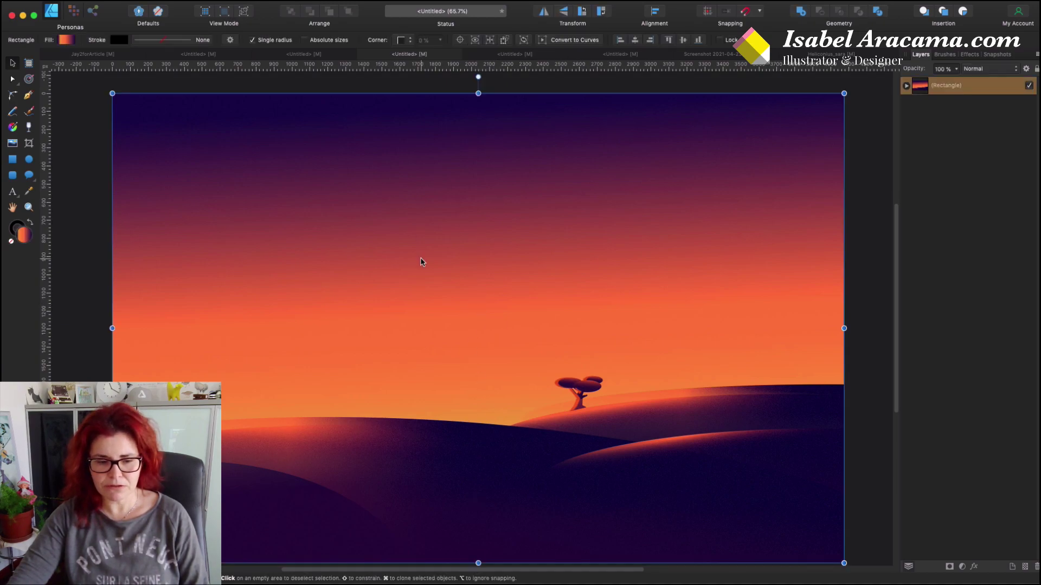
left_click(63, 41)
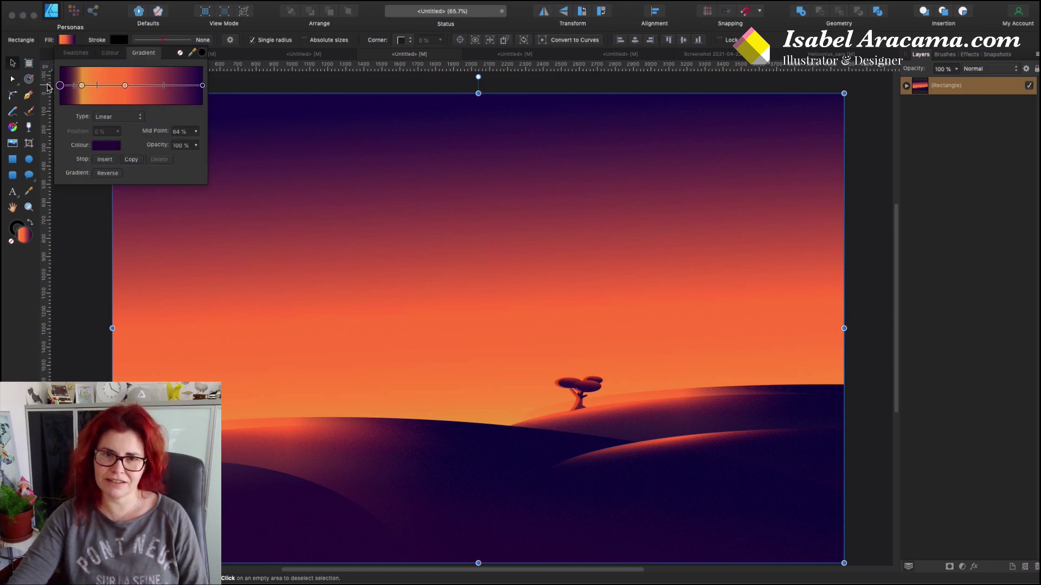
left_click(86, 278)
left_click(86, 278)
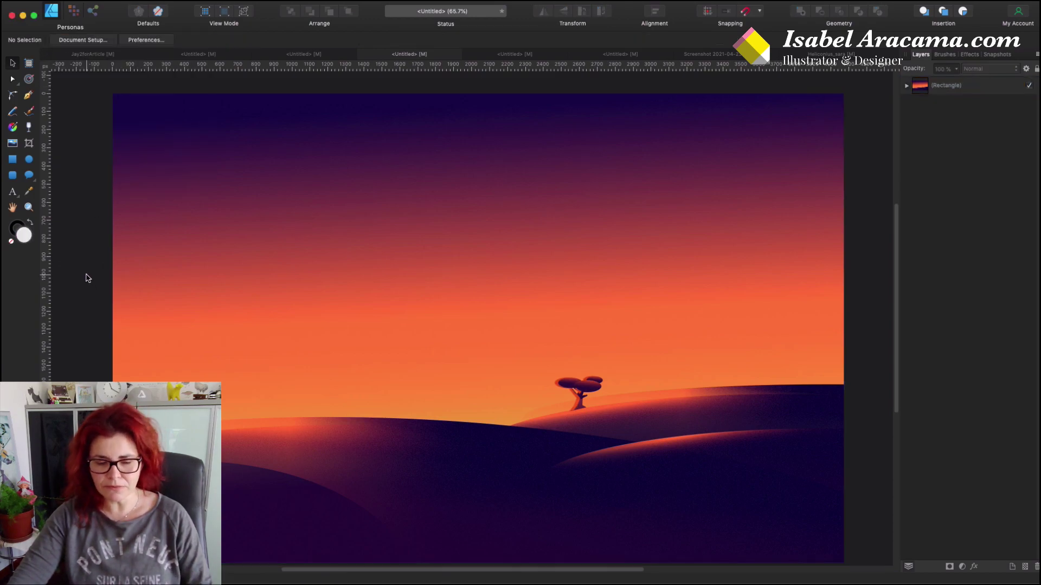
left_click(407, 453)
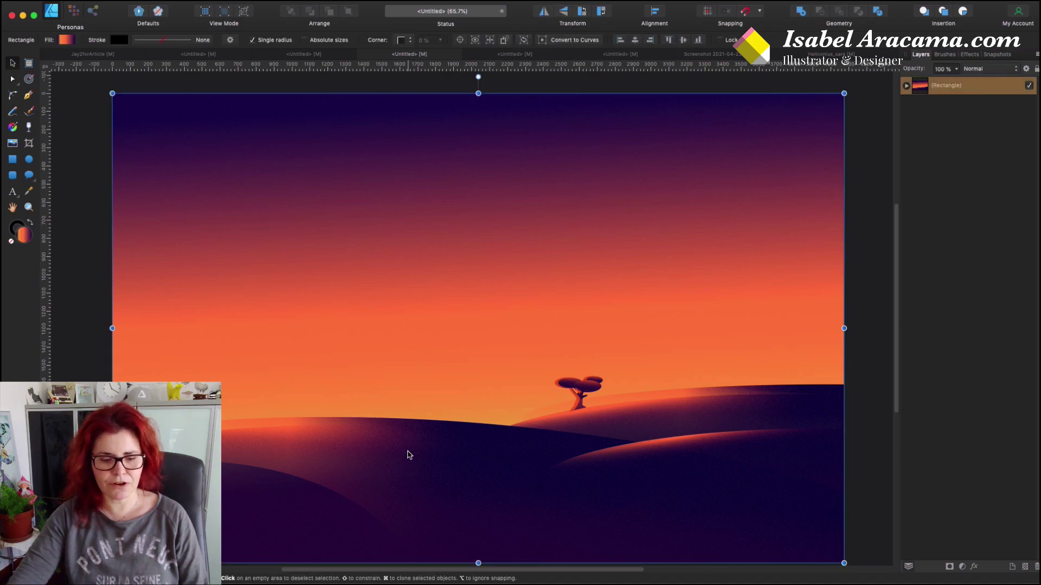
scroll(415, 454, "down", 3)
Try reshaping the front hill's crest, undo it, and reverse the hill's gradient fill.
double_click(403, 423)
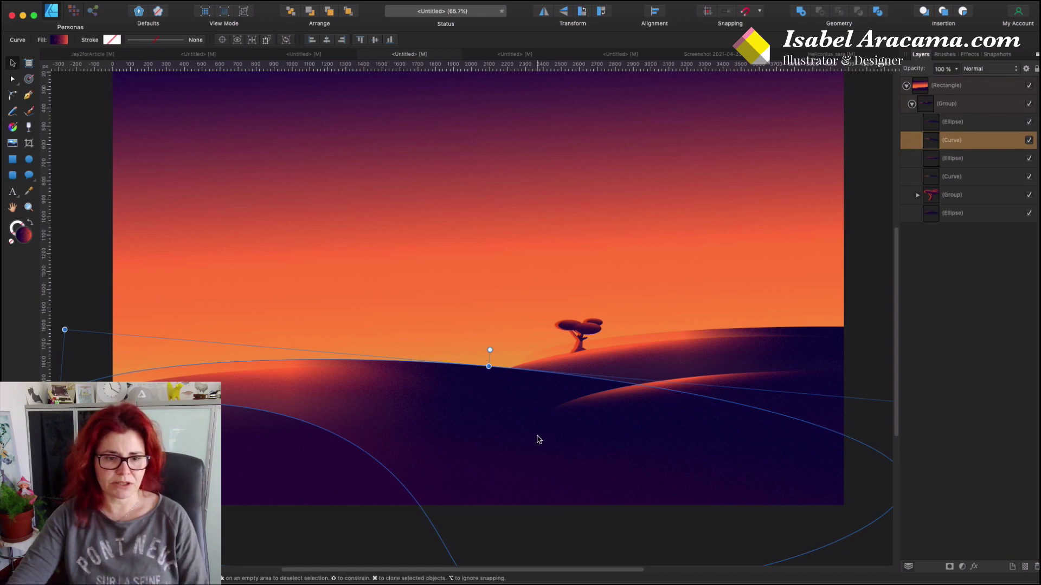
key("a")
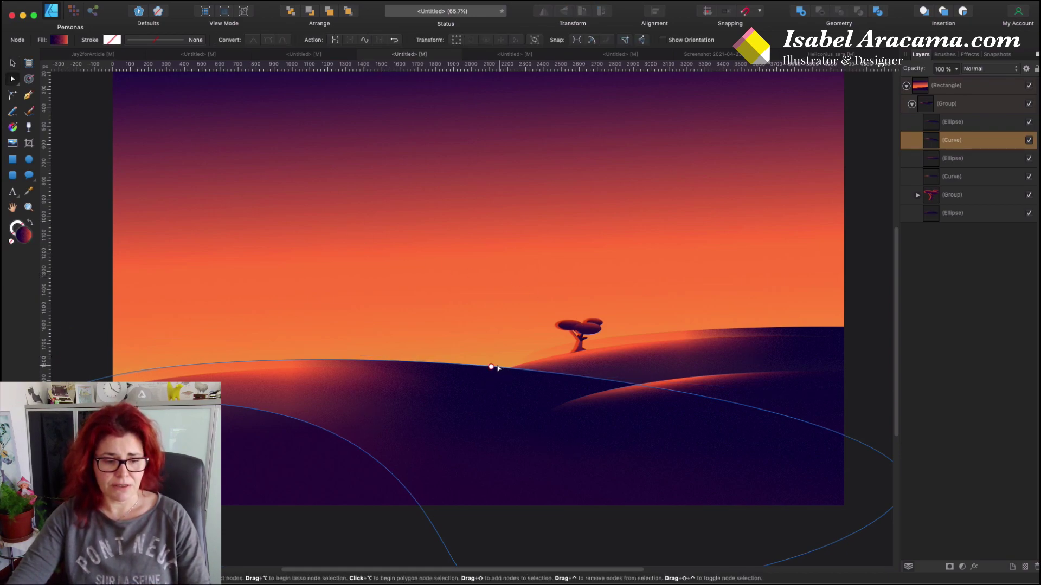
mouse_move(492, 367)
left_mouse_down()
mouse_move(484, 410)
mouse_move(493, 360)
left_mouse_up()
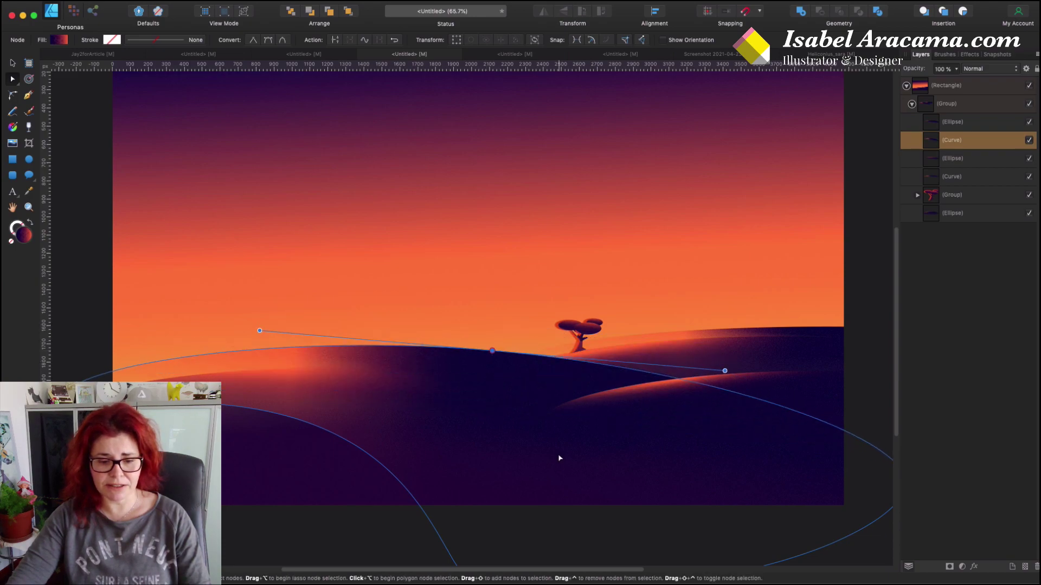
key("super+z")
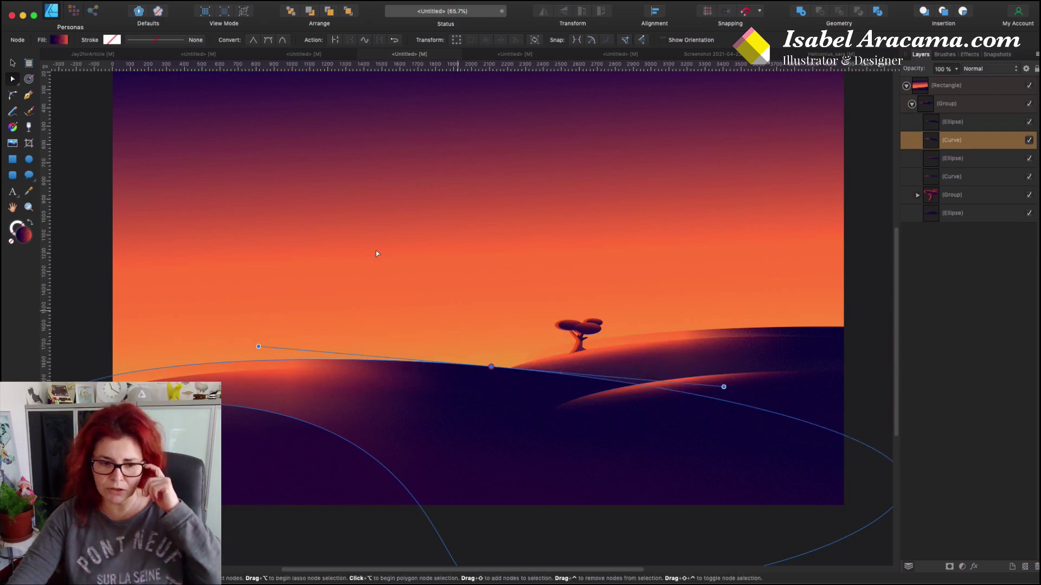
left_click(59, 40)
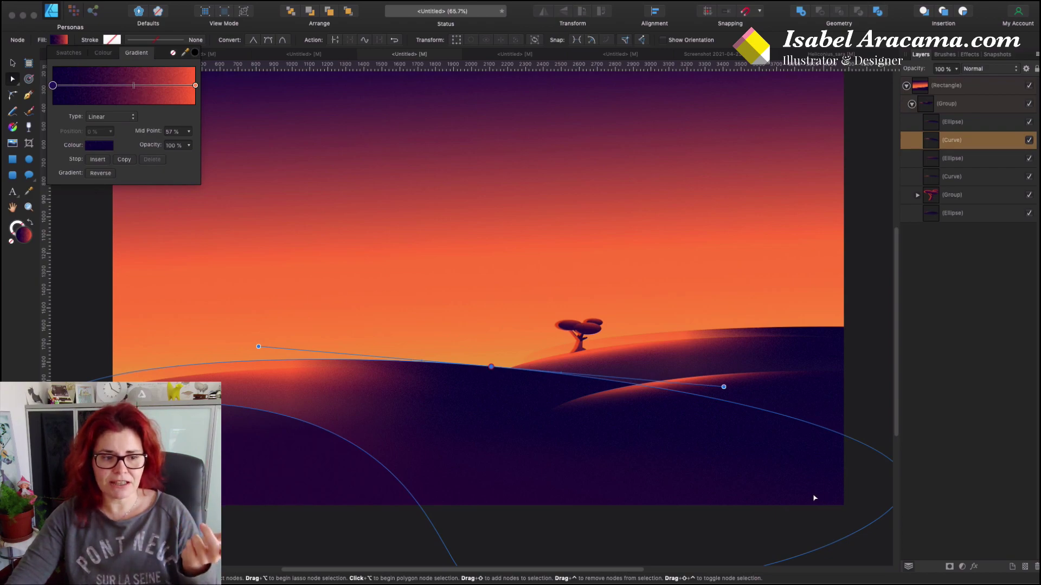
left_click(100, 174)
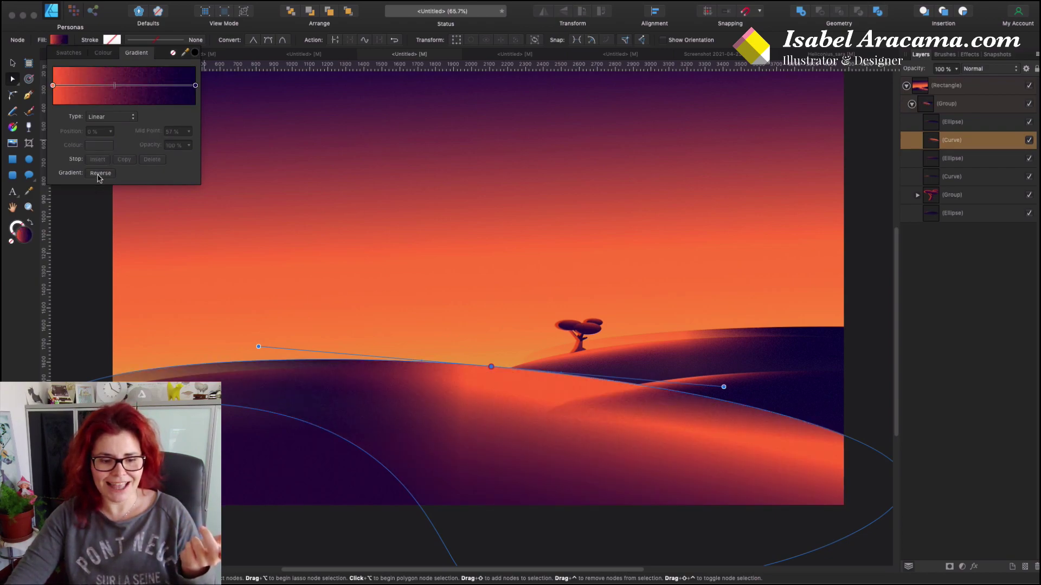
left_click(100, 173)
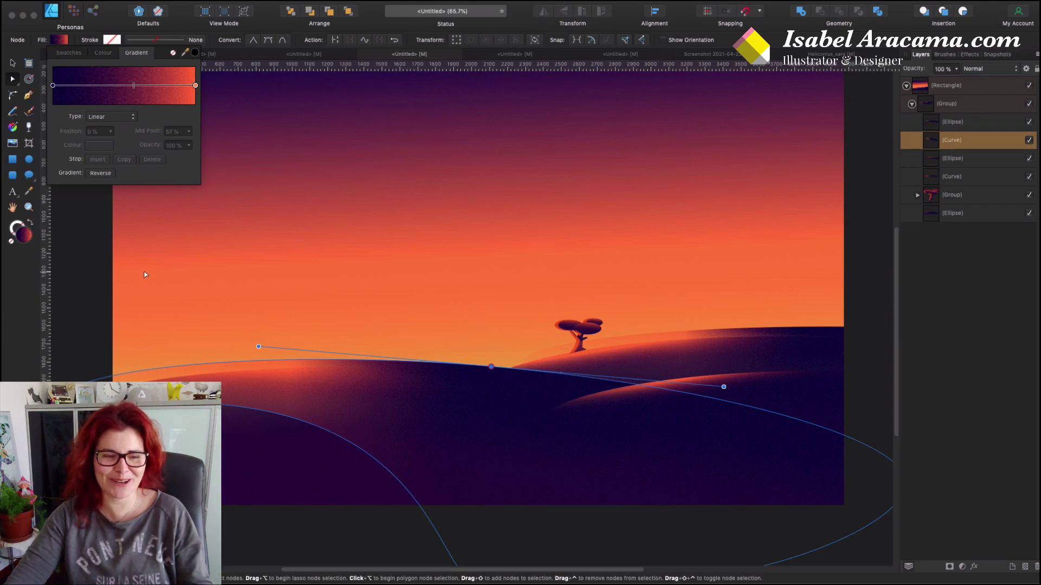
left_click(76, 280)
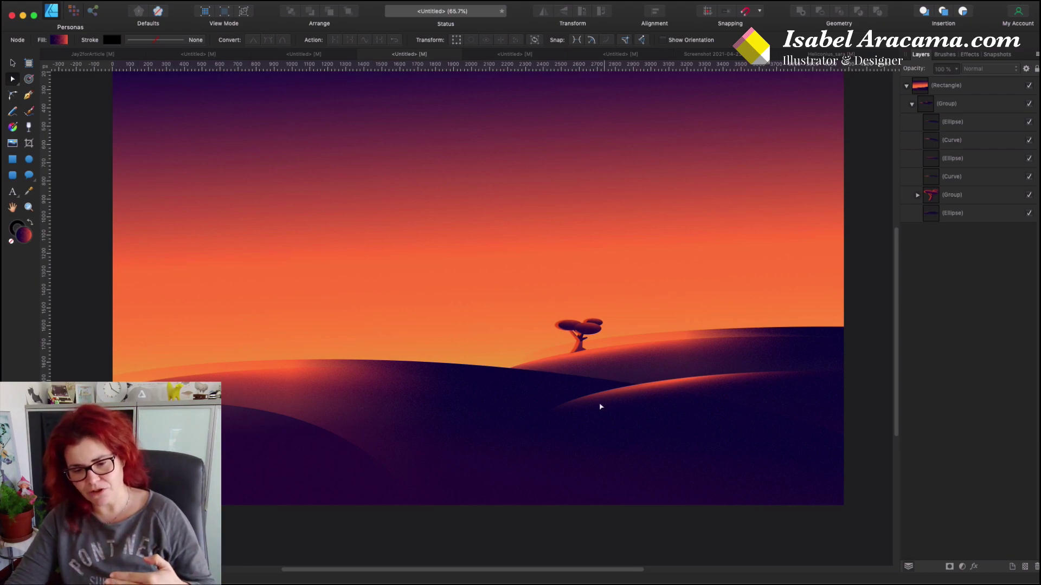
Select the sky rectangle, the hills group, and the upper and front hill shapes.
left_click(654, 350)
key("a")
left_click(653, 349)
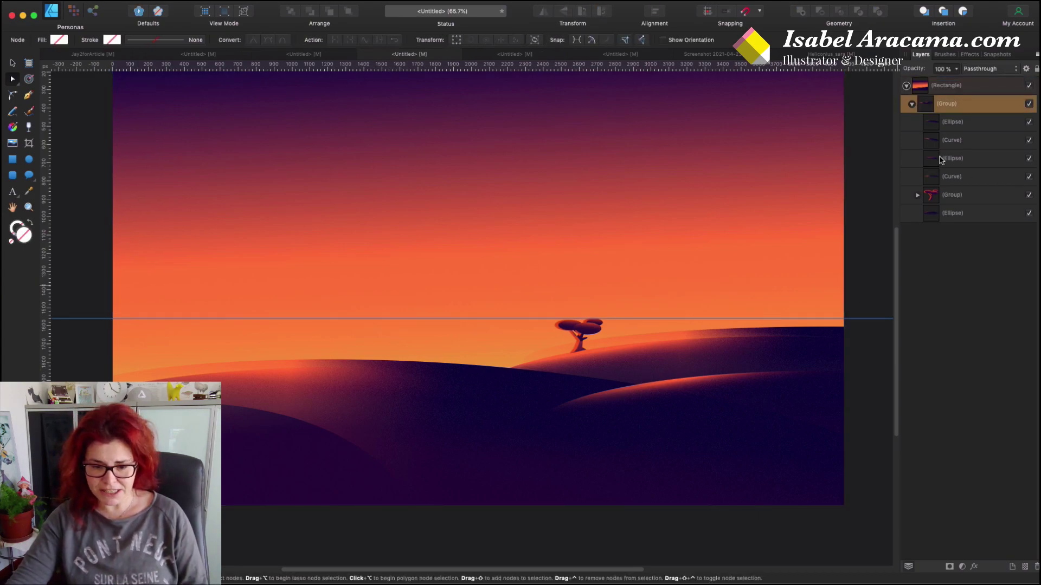
left_click(658, 339)
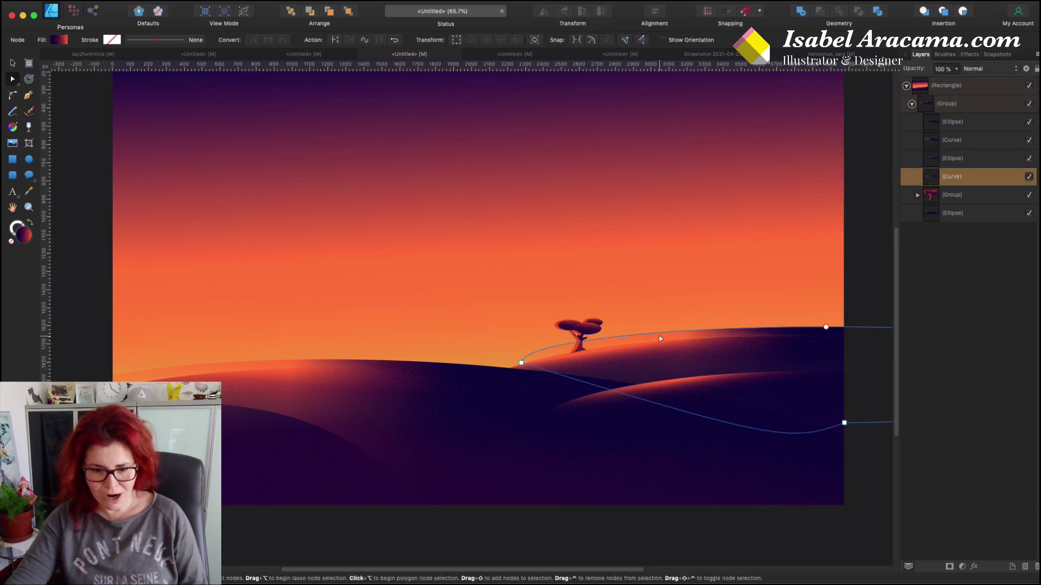
left_click(178, 366)
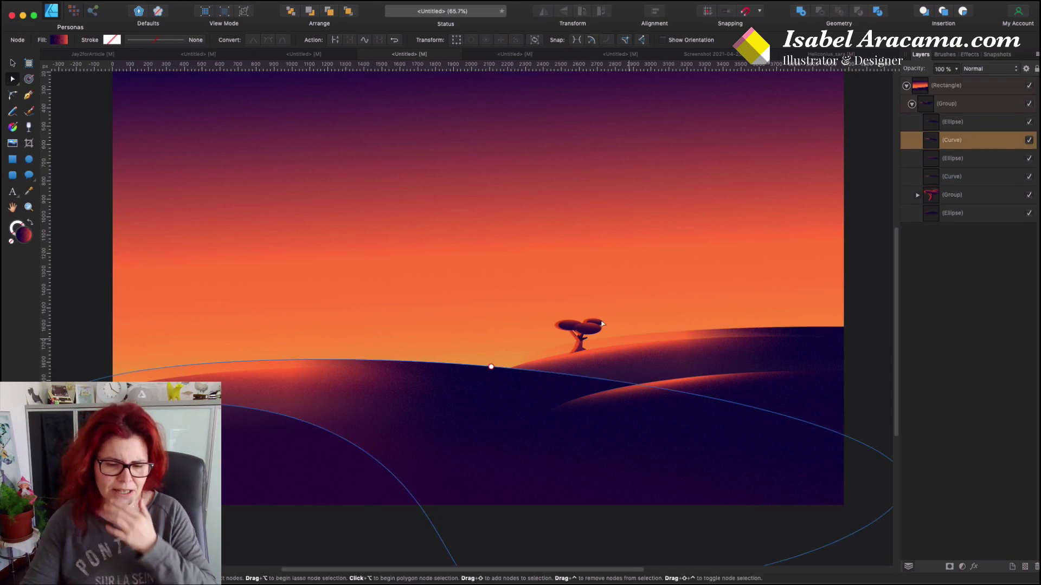
left_click(582, 332)
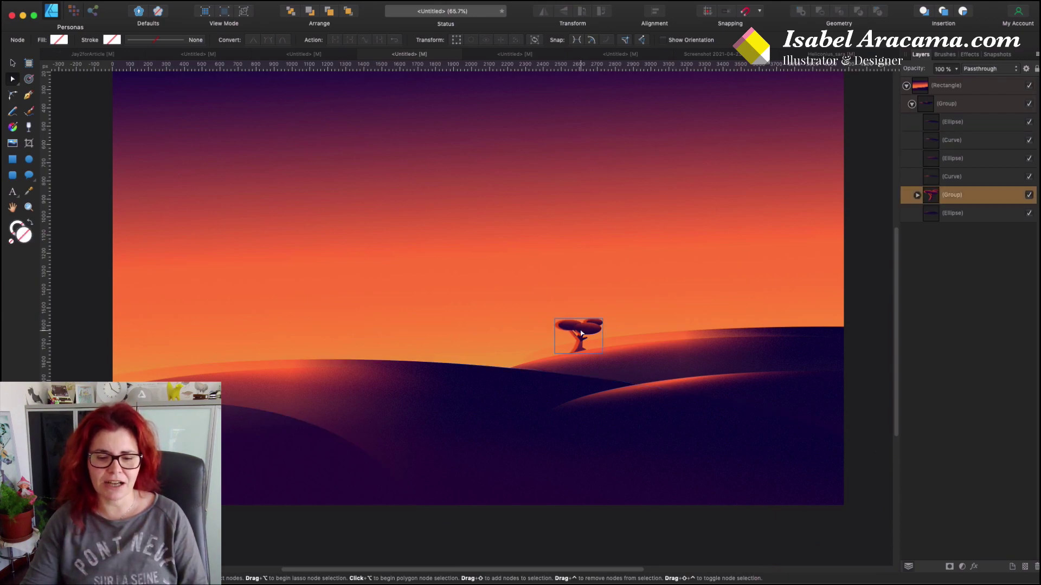
key("z")
left_click_drag(582, 332, 648, 360)
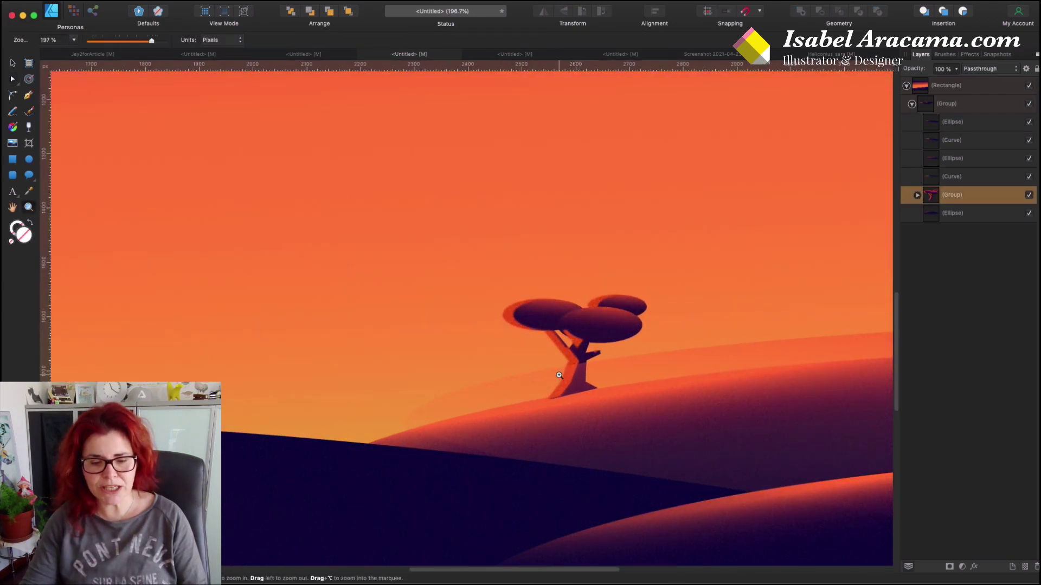
key("v")
double_click(591, 349)
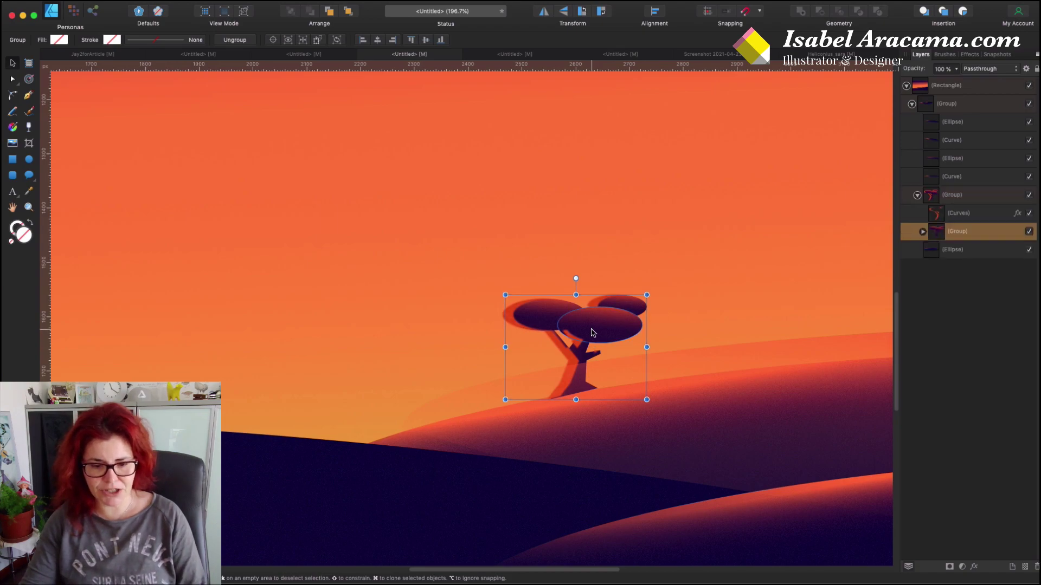
double_click(594, 331)
left_click(575, 359)
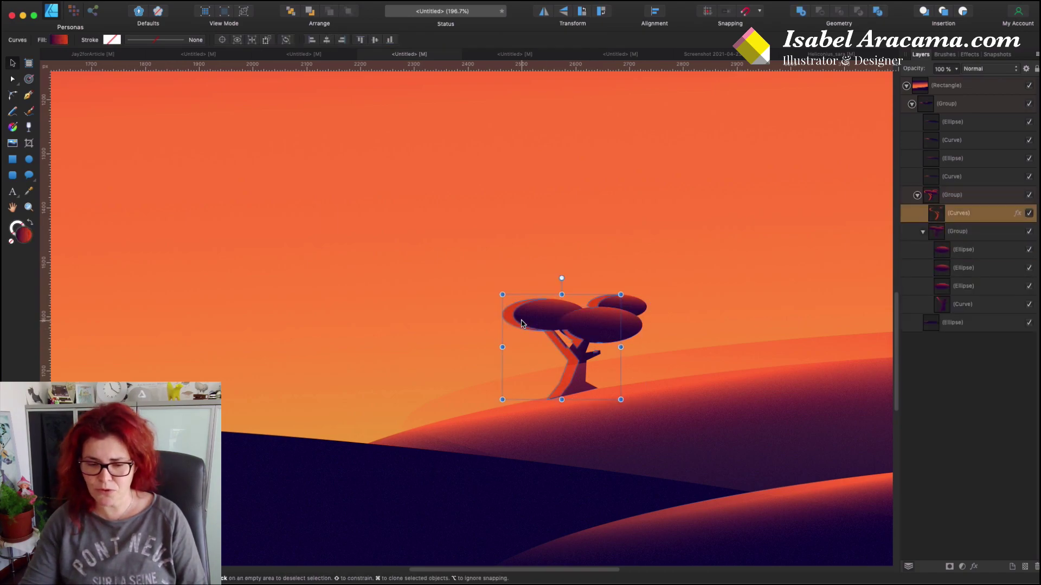
left_click(581, 381)
key("a")
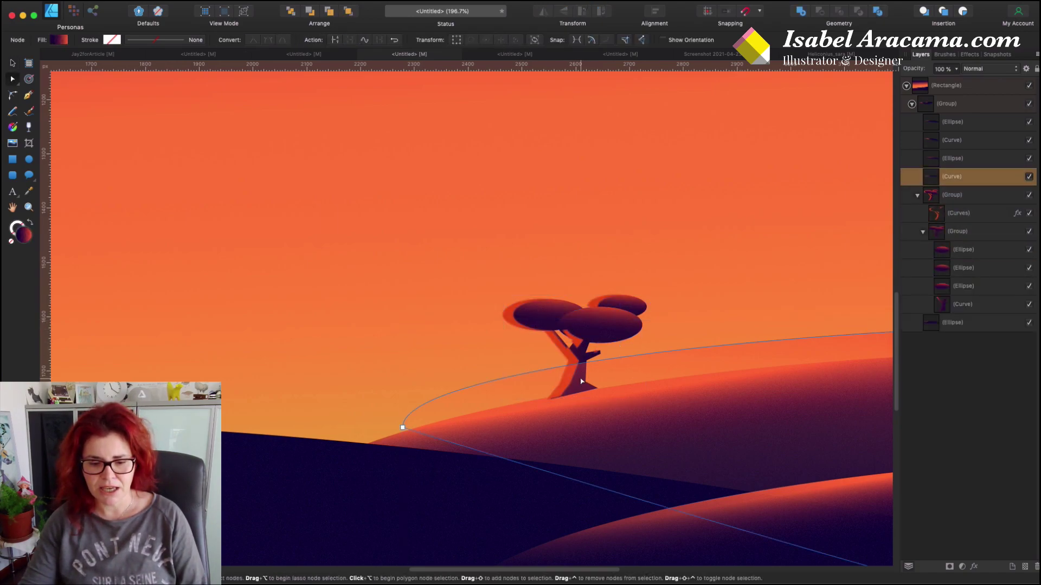
left_click(950, 214)
left_click(953, 231)
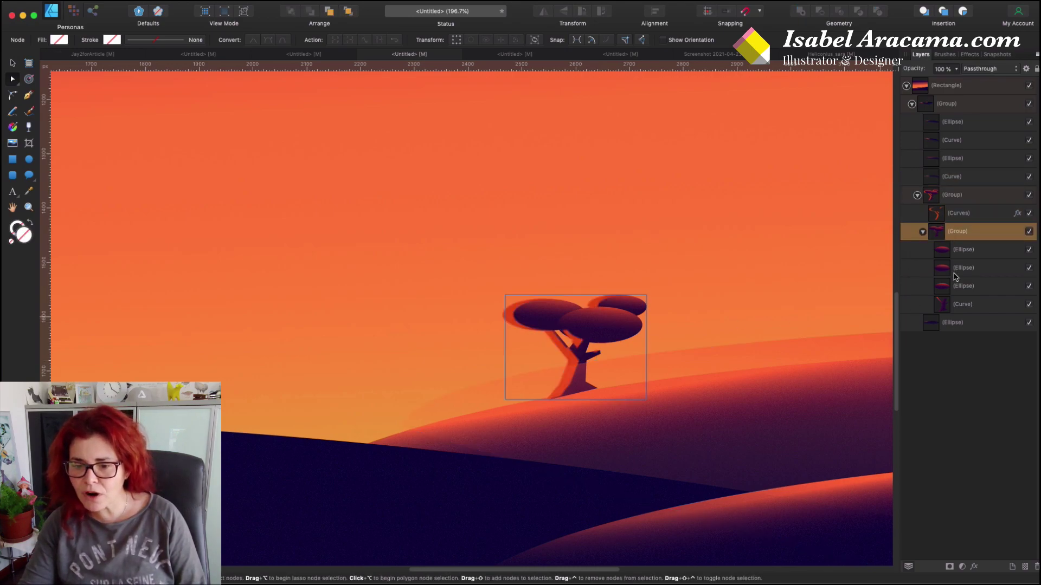
left_click(955, 306)
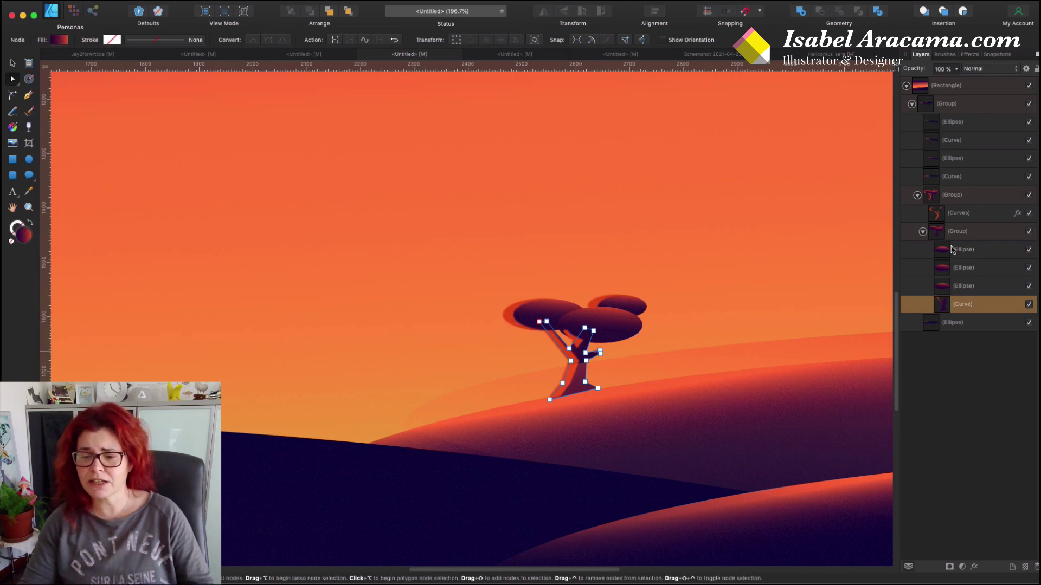
key("super+j")
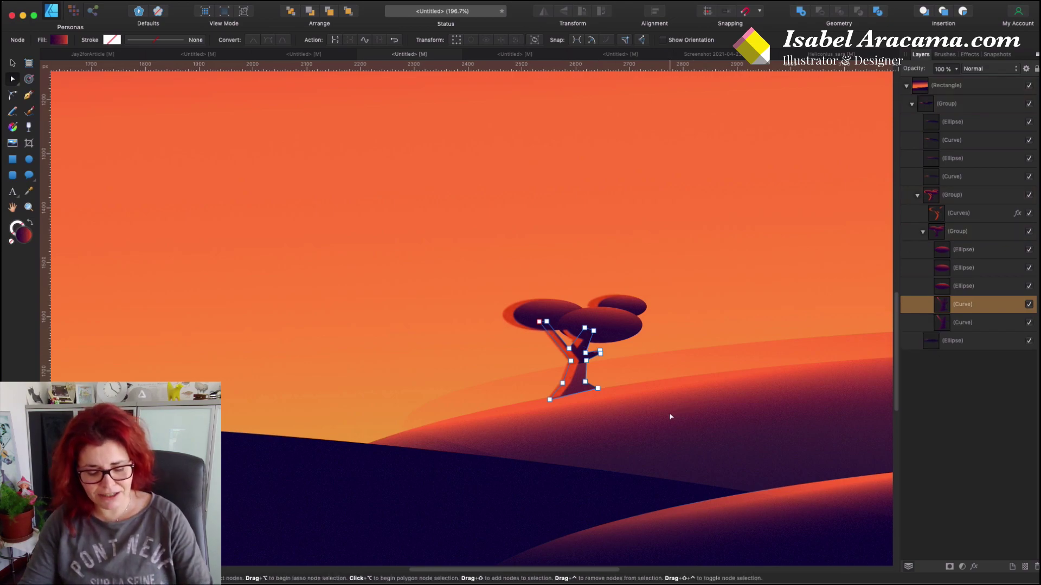
key("v")
left_click_drag(579, 368, 426, 296)
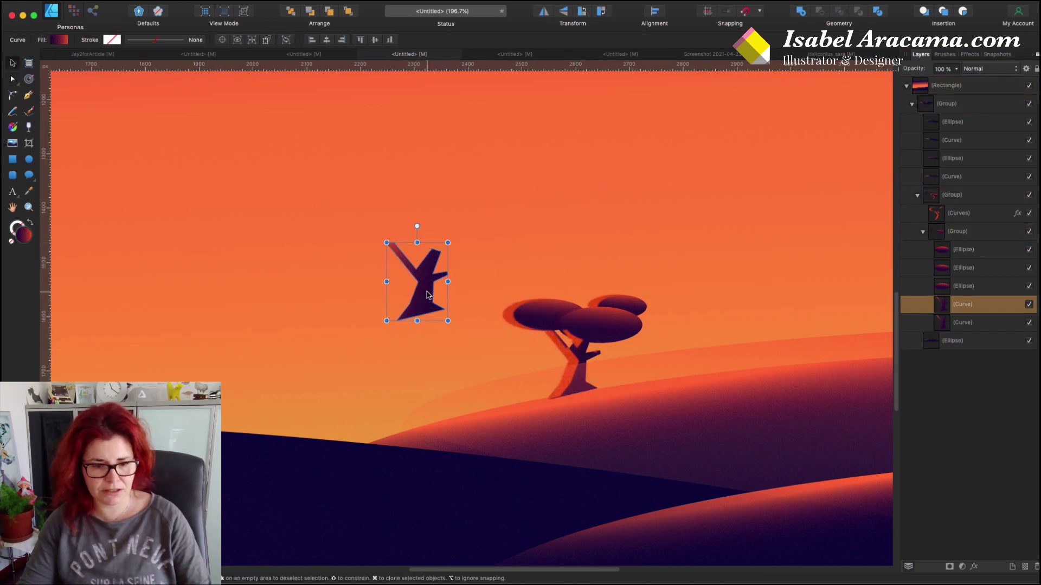
key("super+j")
key("Right")
key("Right")
key("Right")
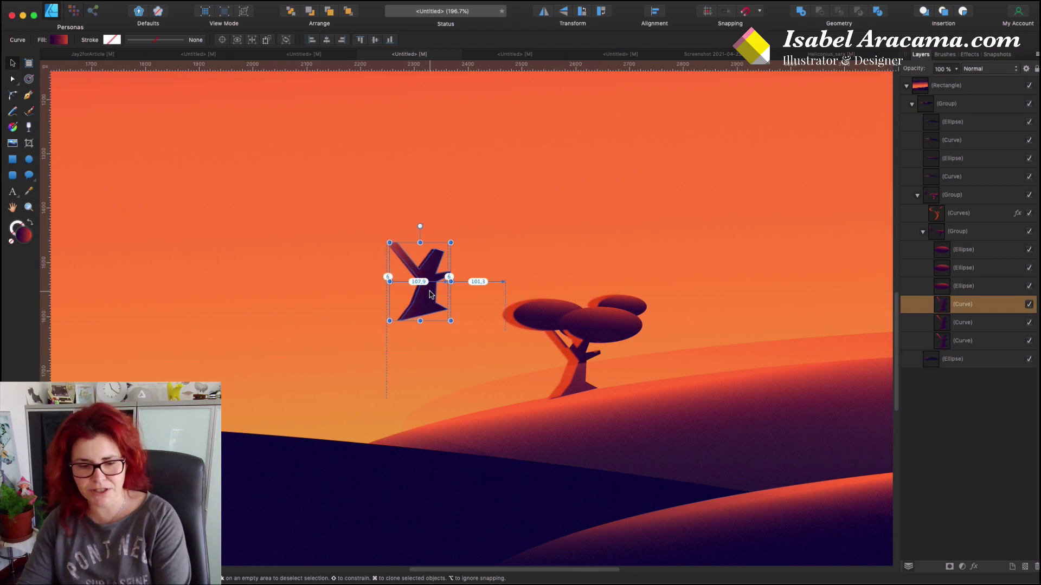
left_click(998, 322, "shift")
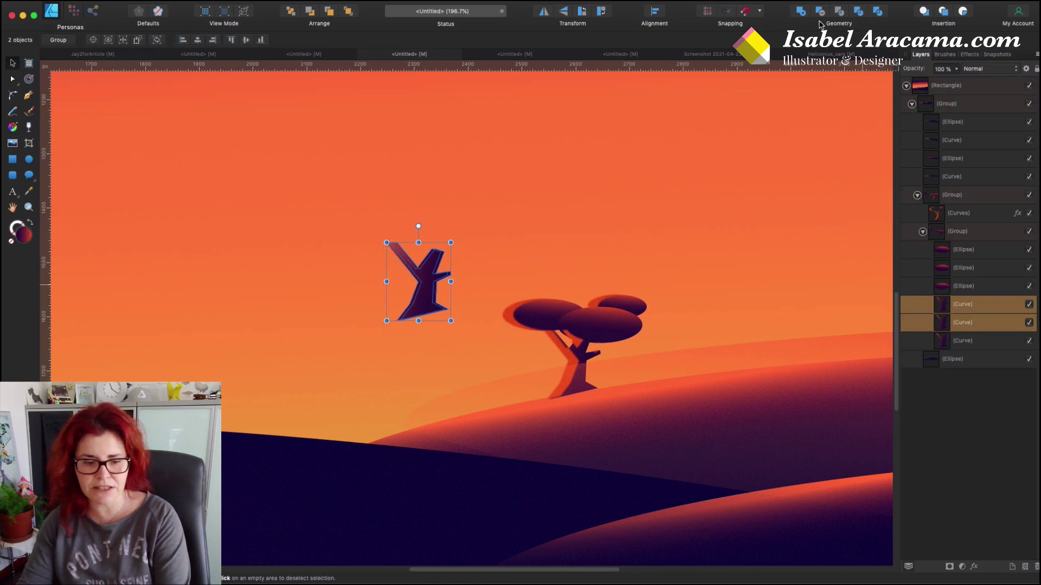
left_click(820, 11)
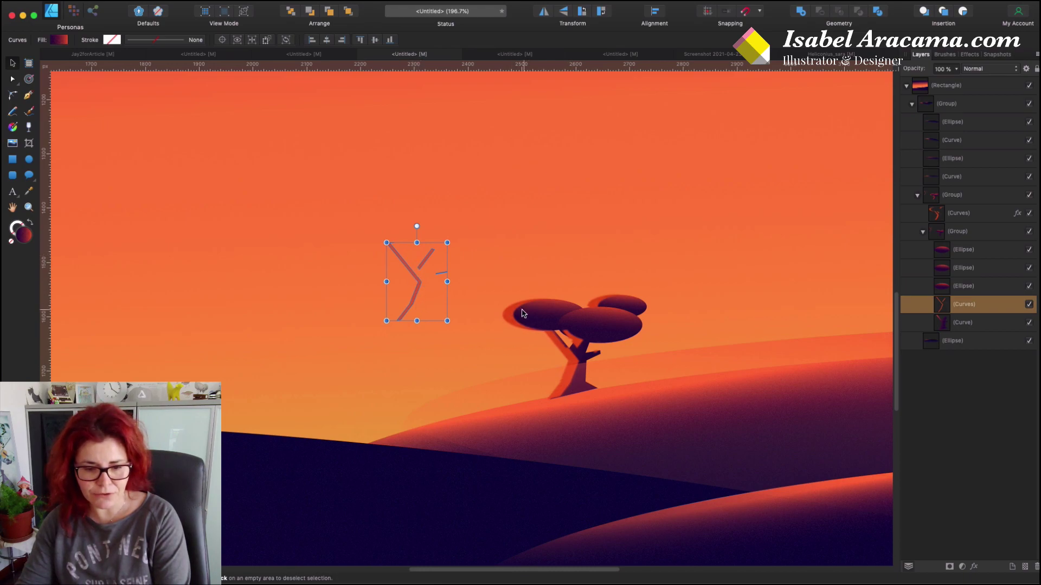
key("Delete")
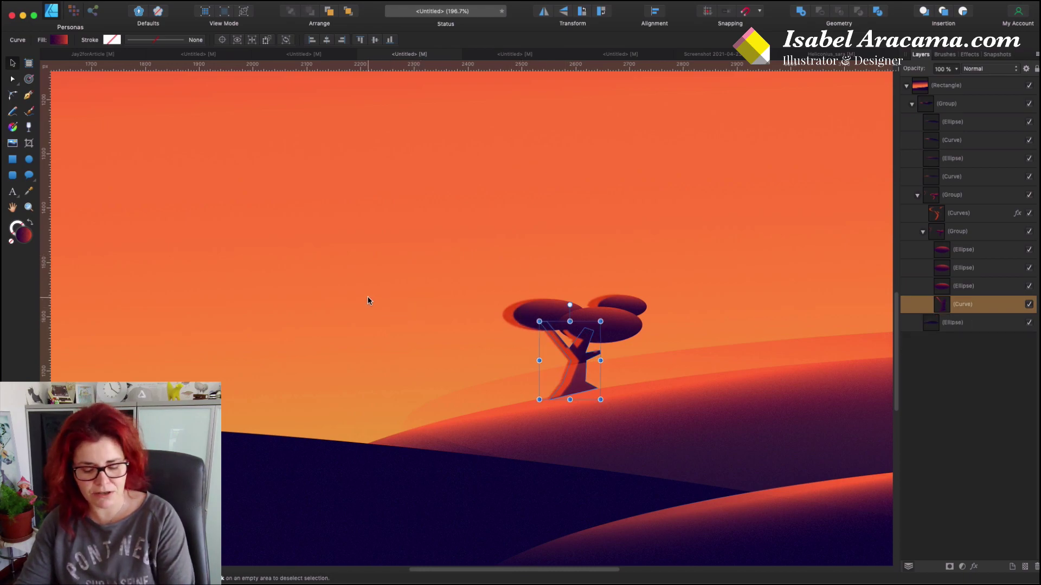
key("super+0")
left_click(835, 303)
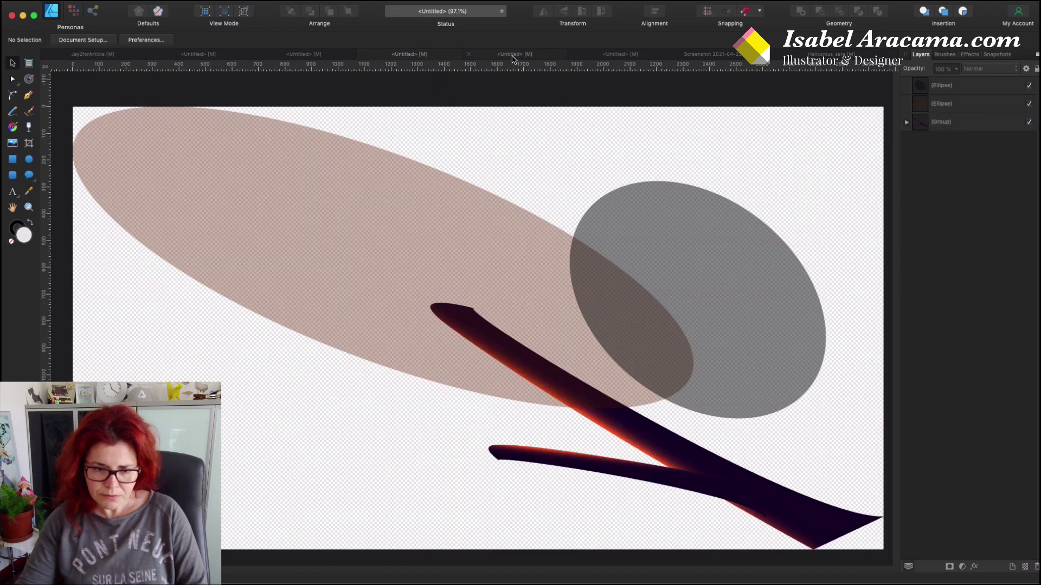
Toggle between the ellipse-and-branch sketch and Jay2forArticle, selecting the branch group and grey ellipse.
left_click(515, 55)
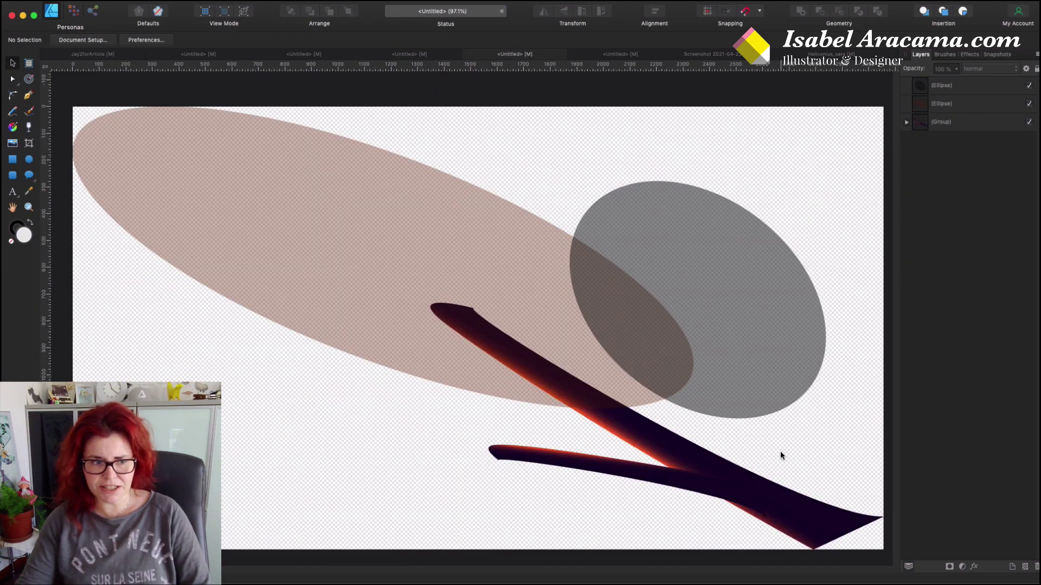
left_click(760, 497)
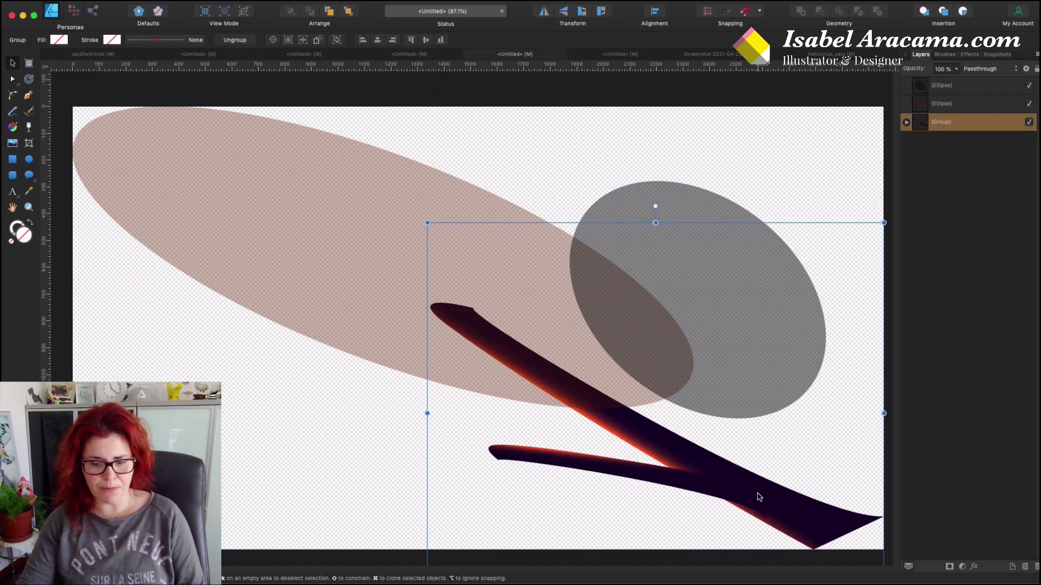
left_click(85, 54)
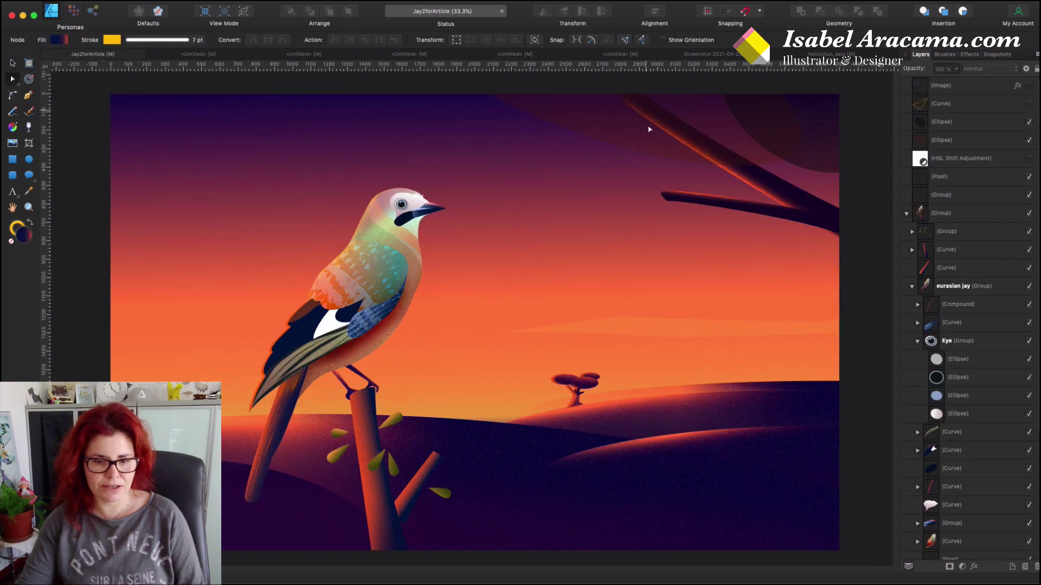
left_click(529, 55)
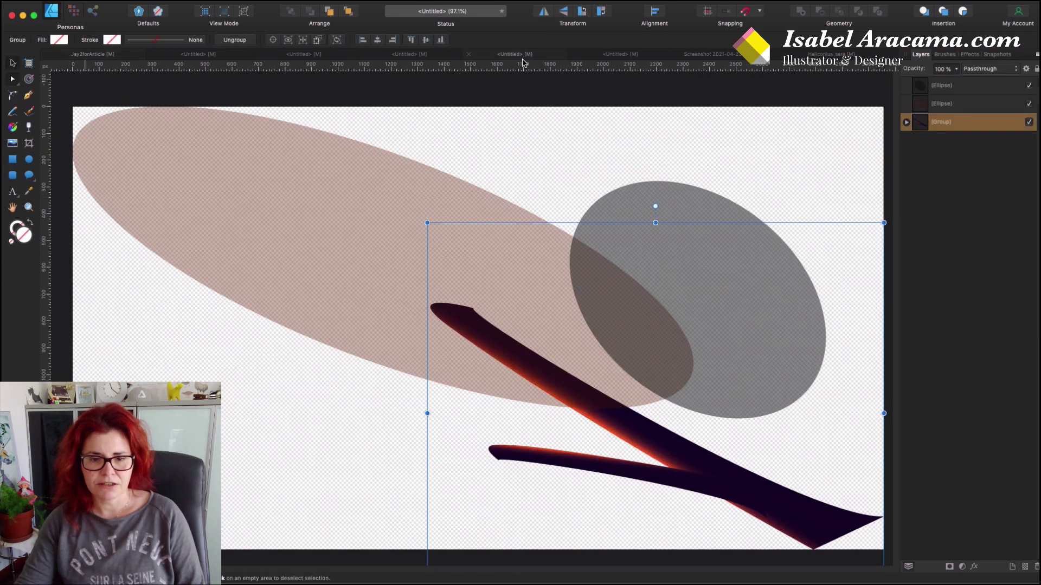
left_click(740, 280)
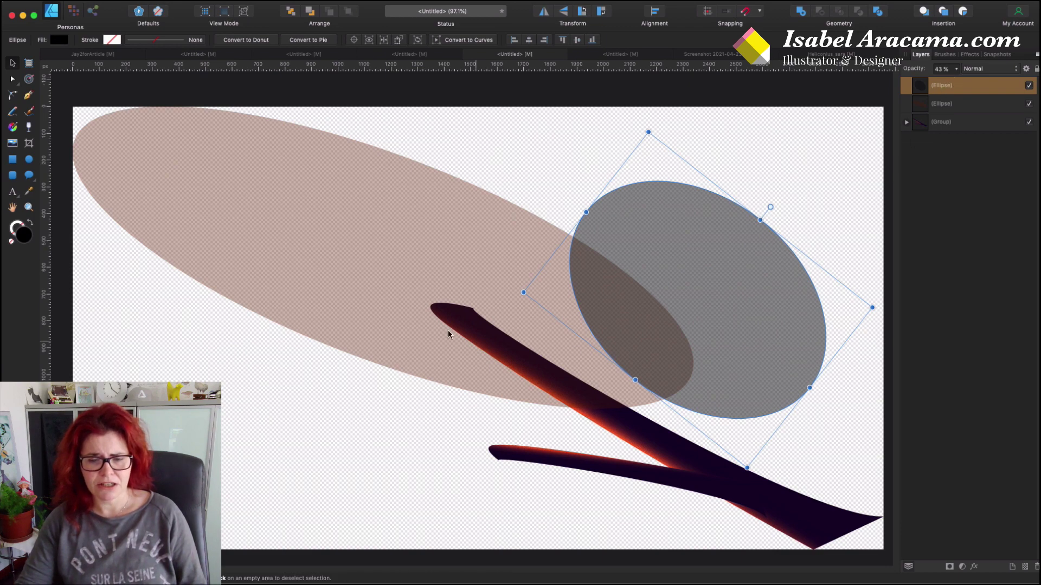
left_click(87, 56)
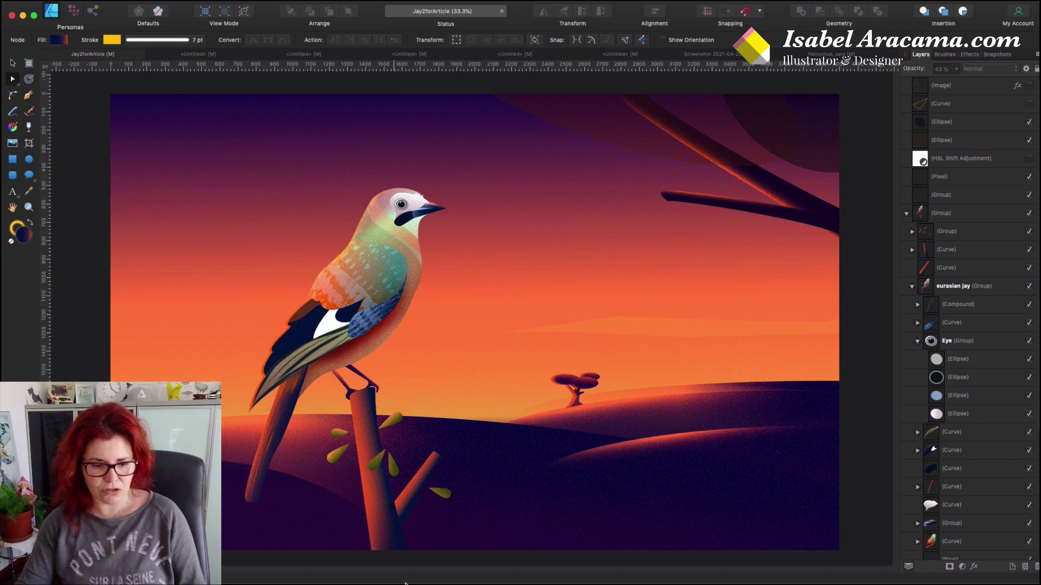
left_click(540, 55)
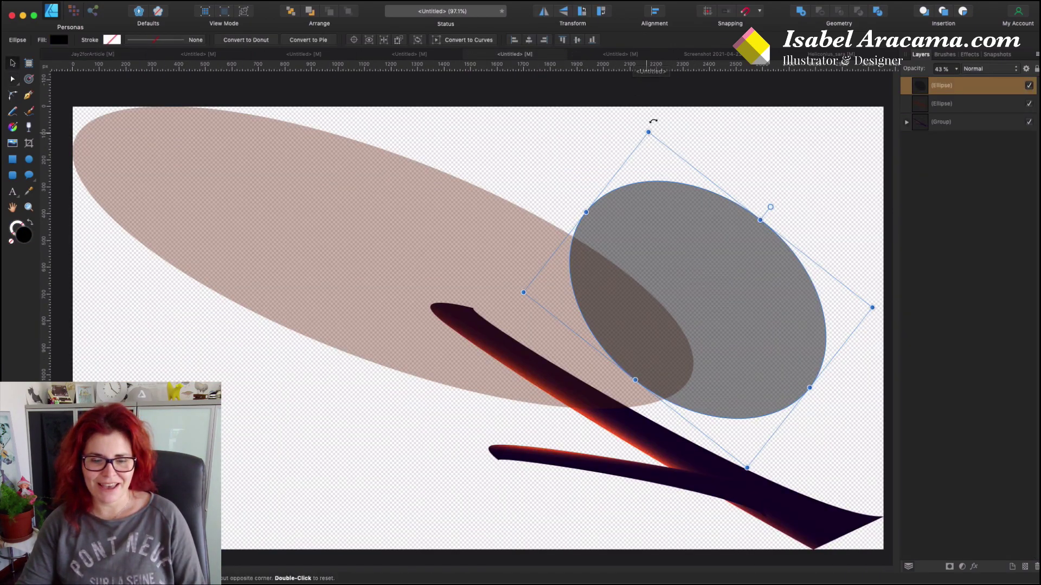
Open the Screenshot document showing the jay scene with the golden-spiral overlay.
left_click(734, 58)
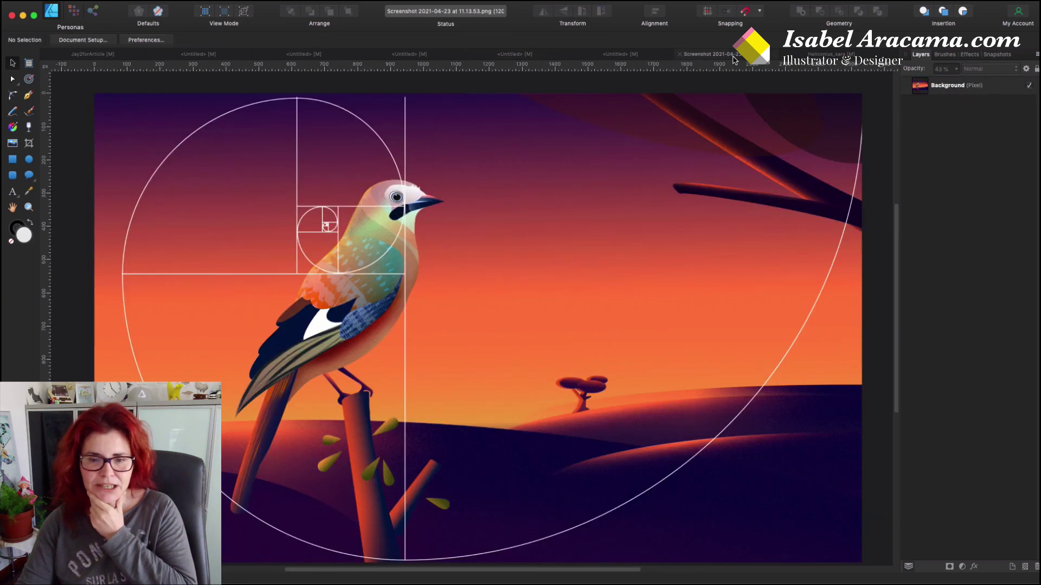